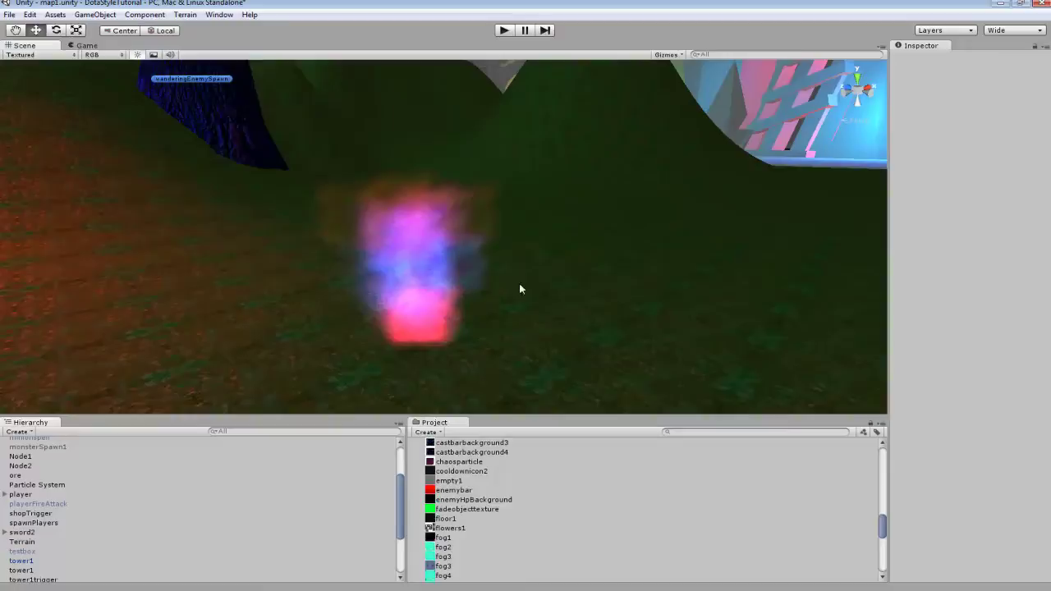
Select the Particle System and bring its Sub Emitters module into view in the Inspector
right_click_drag(520, 284, 625, 230)
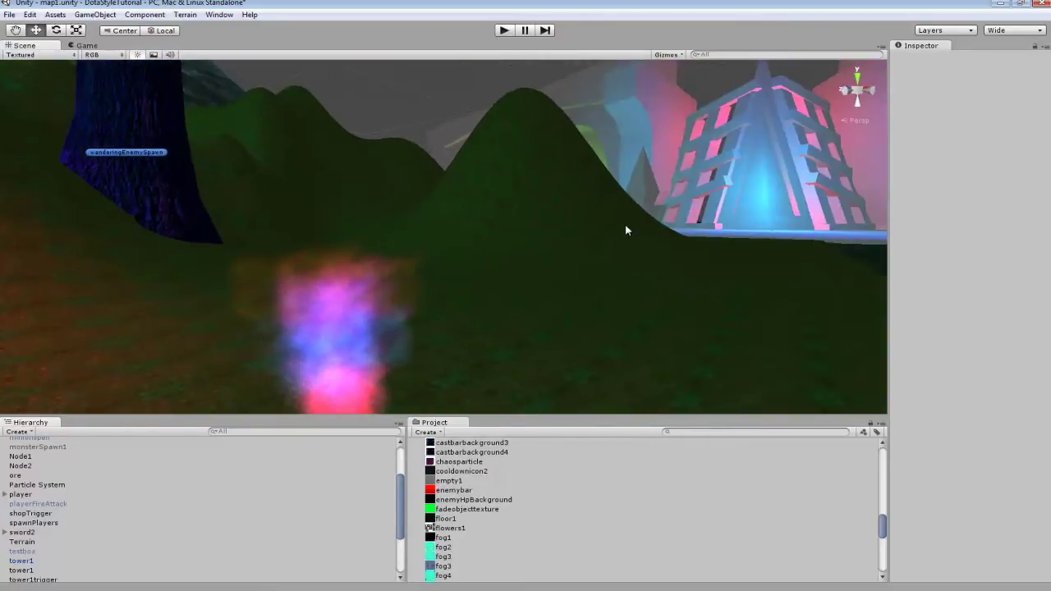
right_click_drag(332, 283, 462, 257)
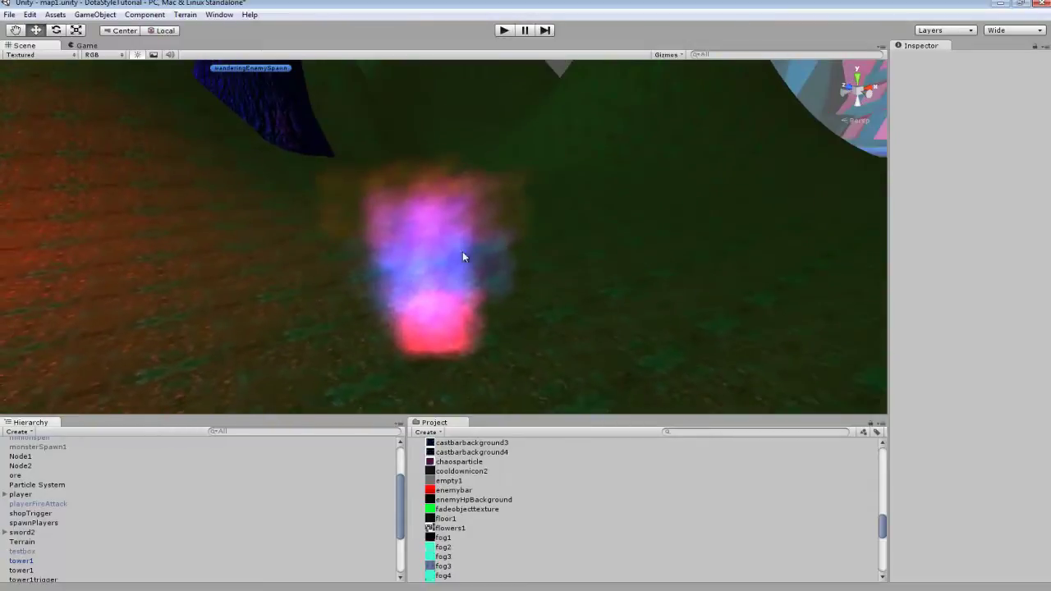
left_click(413, 229)
scroll(997, 283, "down", 5)
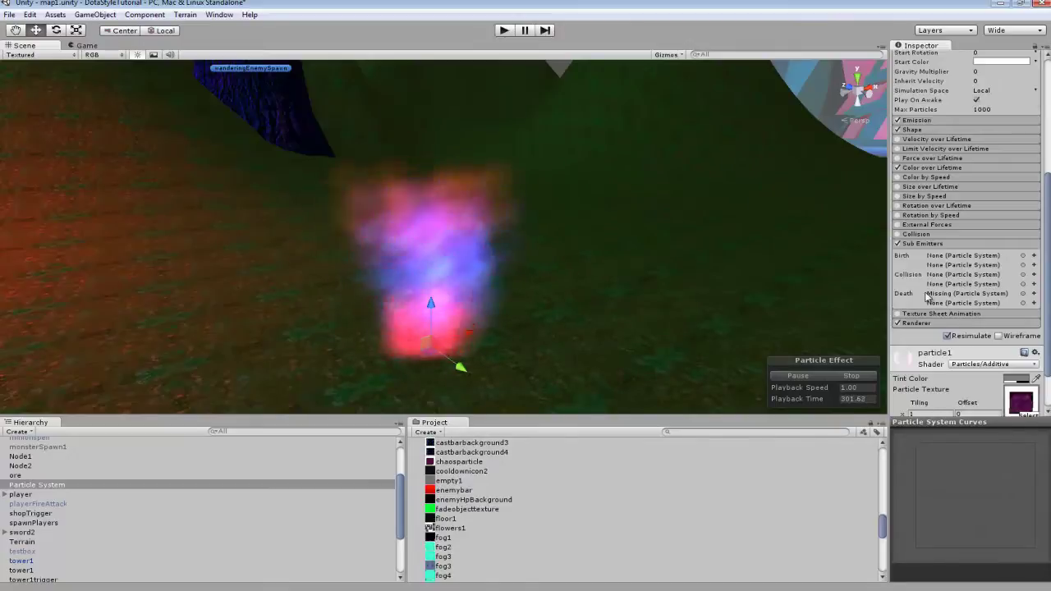
Add a new SubEmitter child particle system triggered on particle death
left_click(1034, 293)
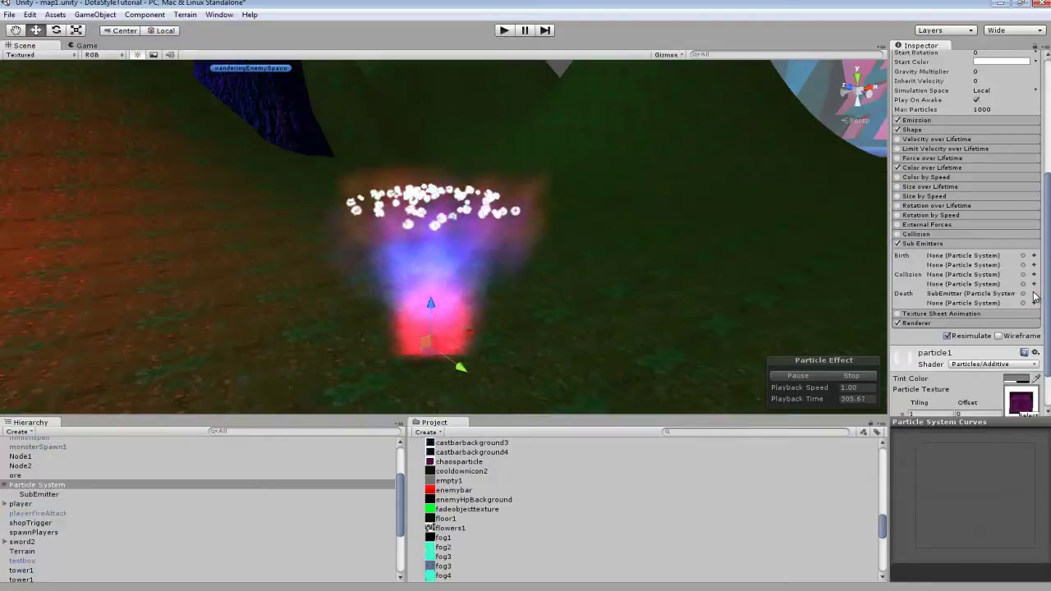
left_click_drag(575, 256, 568, 174, "alt")
scroll(500, 275, "down", 3)
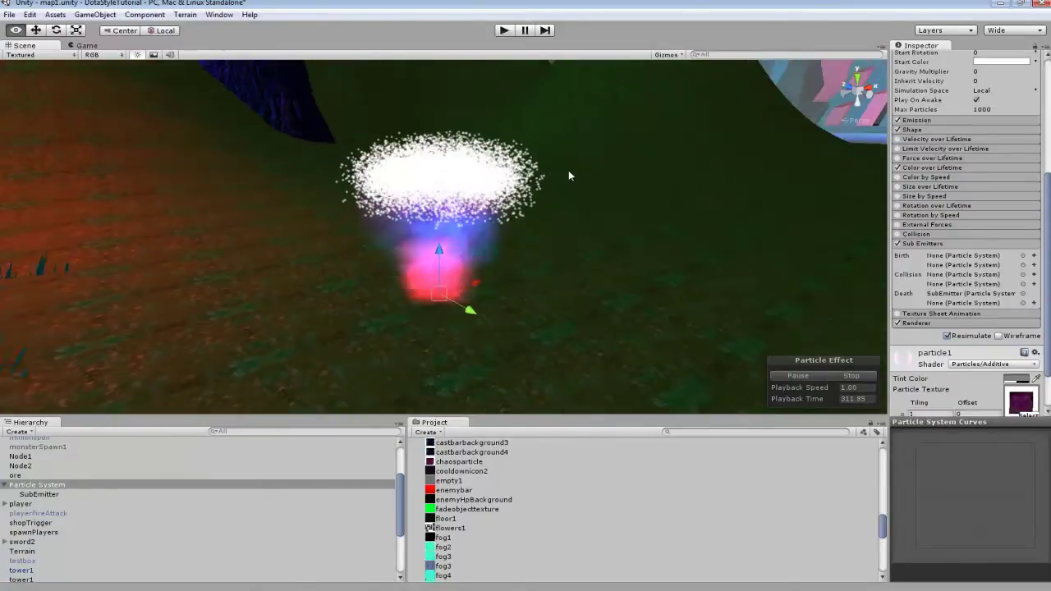
Select the SubEmitter to review its settings: 5.00 s duration, Start Lifetime 5, Start Size 0.5
left_click(39, 494)
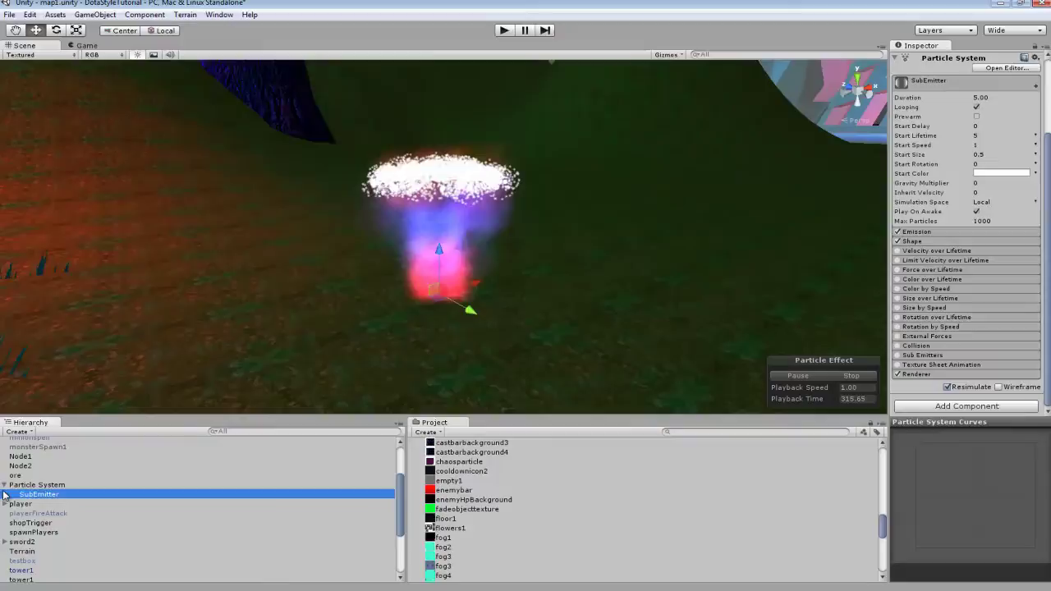
scroll(1027, 337, "up", 3)
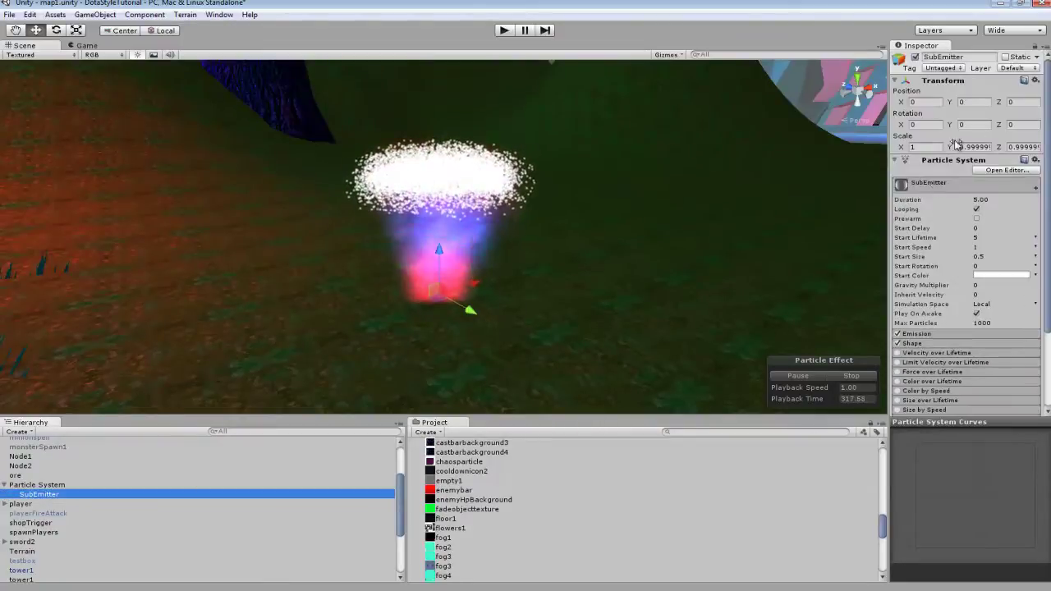
scroll(942, 305, "down", 2)
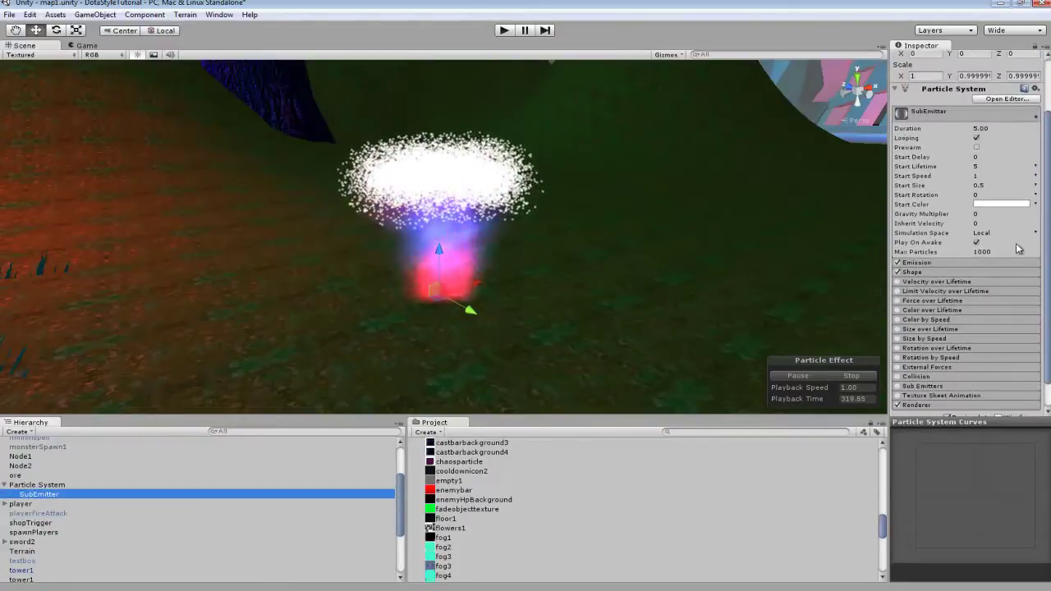
scroll(1020, 252, "down", 1)
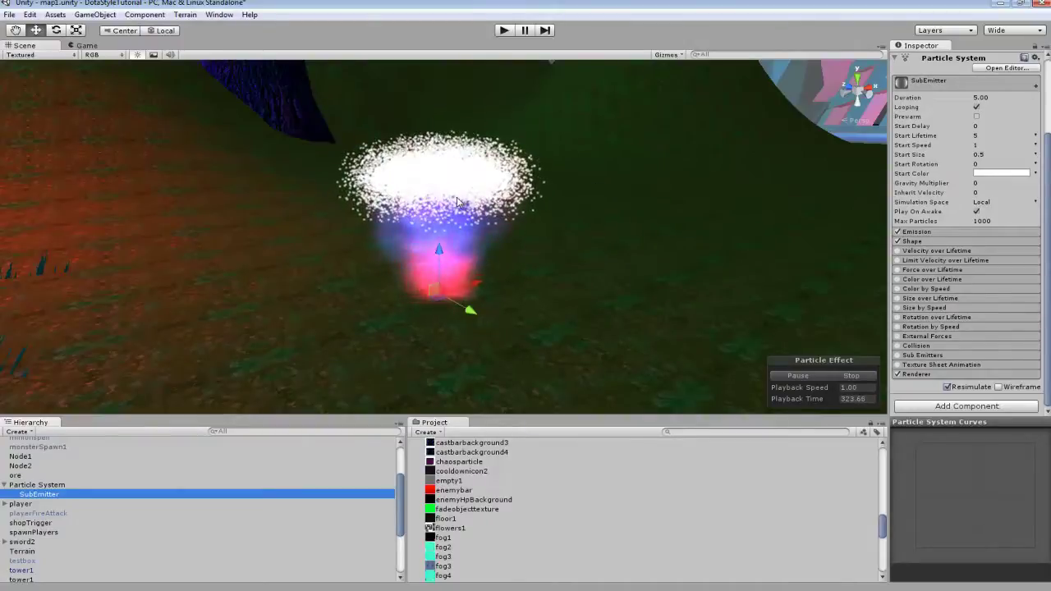
left_click_drag(606, 219, 621, 207, "alt")
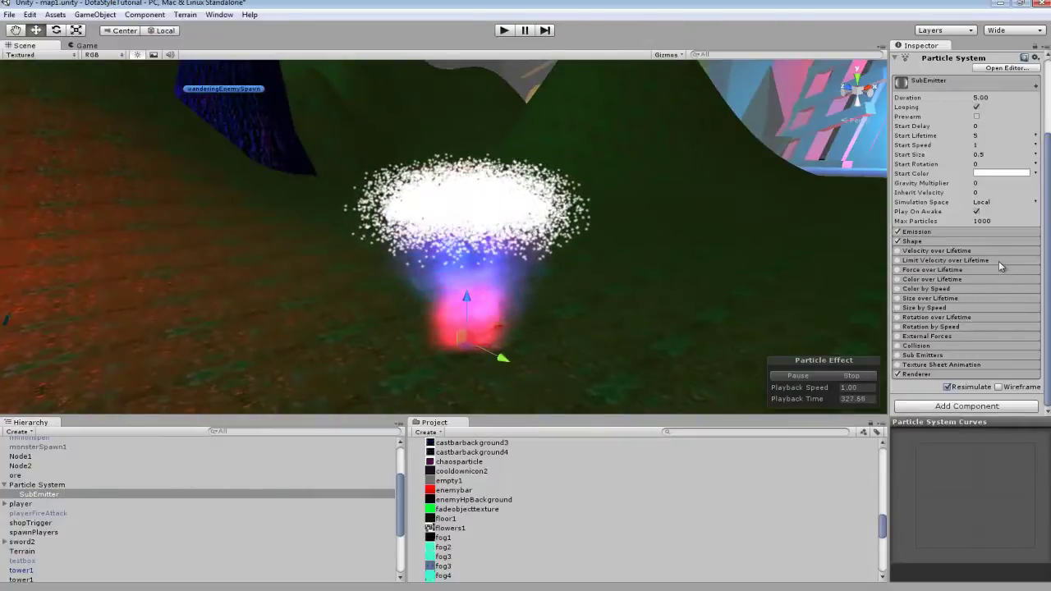
Set the SubEmitter's Start Speed to 5.04 and Start Lifetime to 5.78
scroll(999, 265, "up", 3)
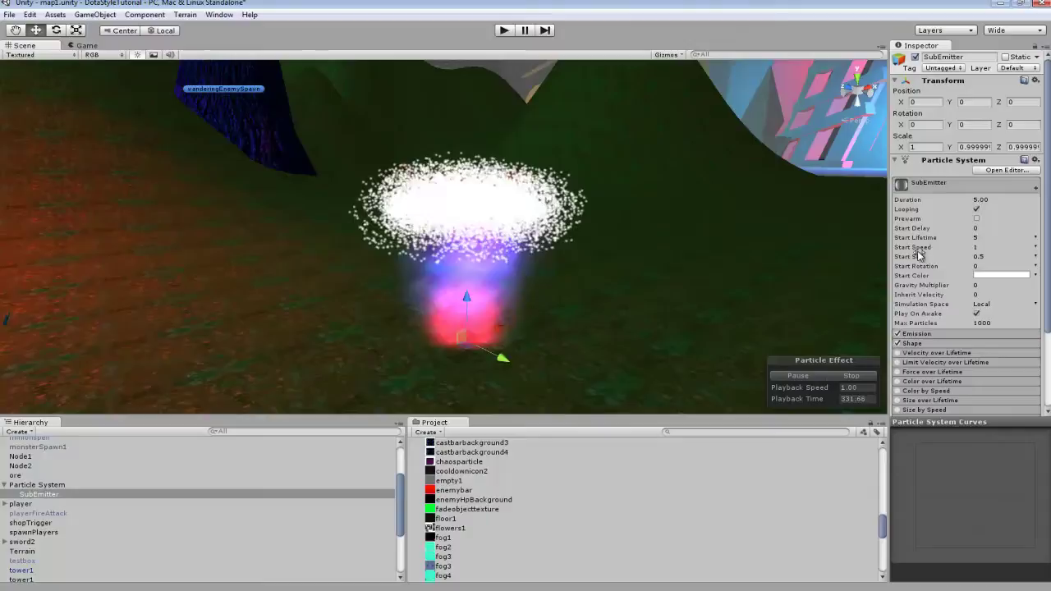
left_click_drag(919, 250, 944, 251)
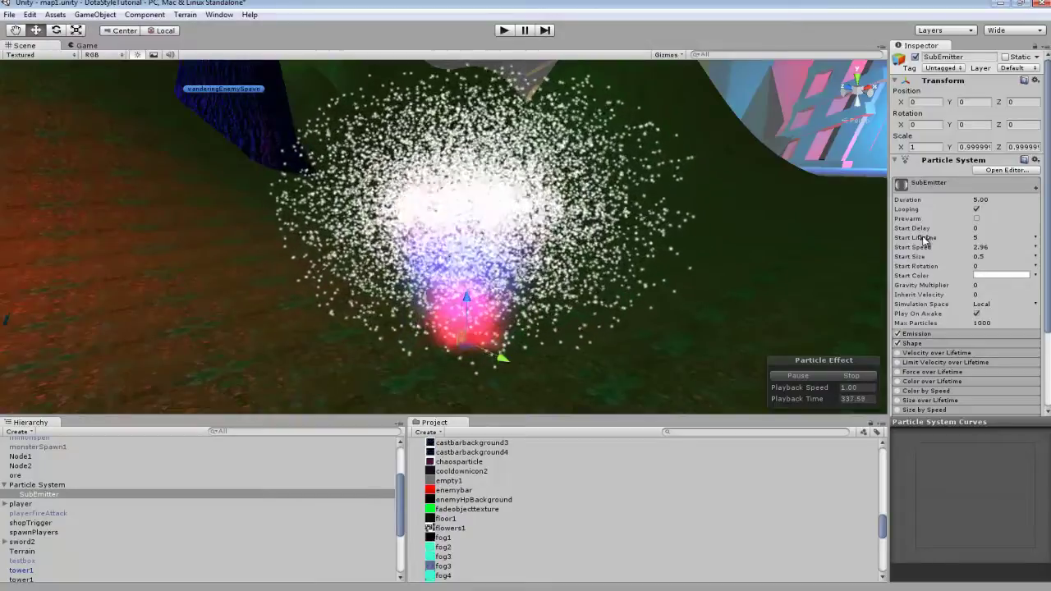
left_click_drag(925, 240, 793, 237)
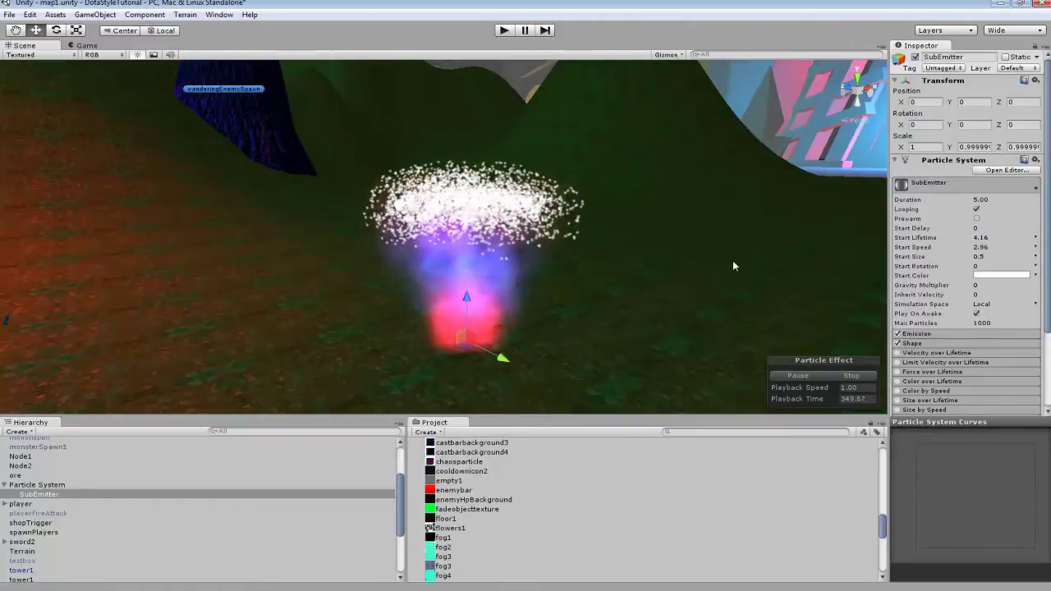
right_click_drag(823, 251, 974, 261)
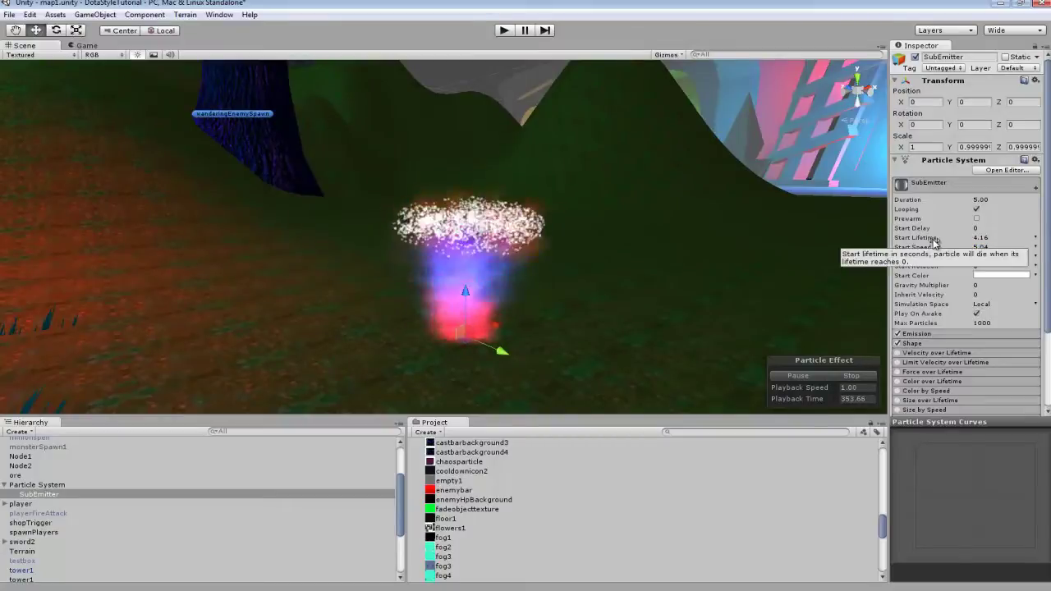
right_click_drag(642, 257, 665, 267)
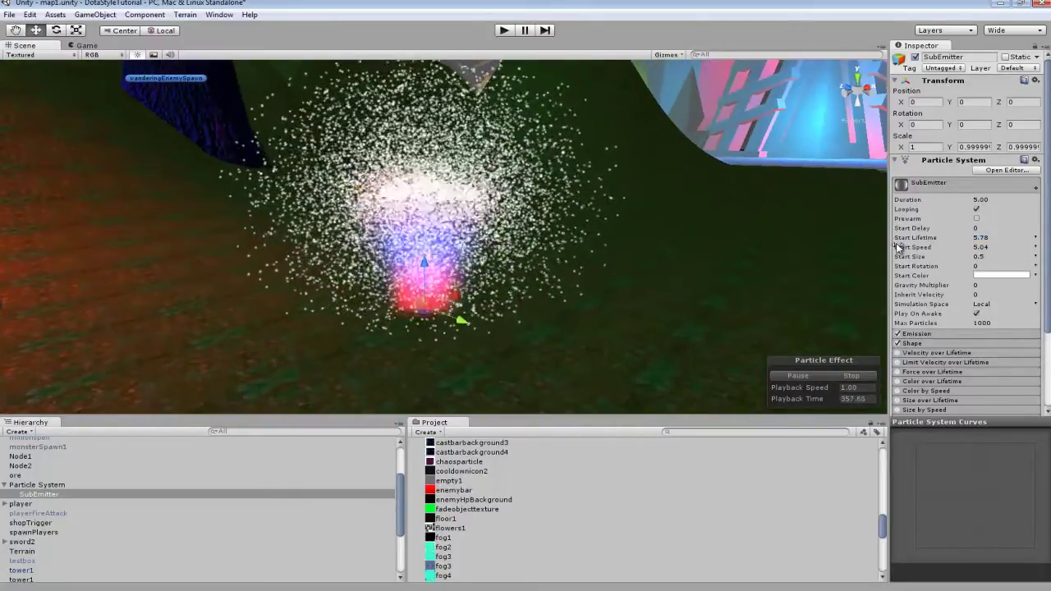
right_click_drag(864, 251, 549, 282)
Enable SubEmitter collision with a new Plane Transform 1 plus an extra empty Planes slot
scroll(960, 320, "down", 3)
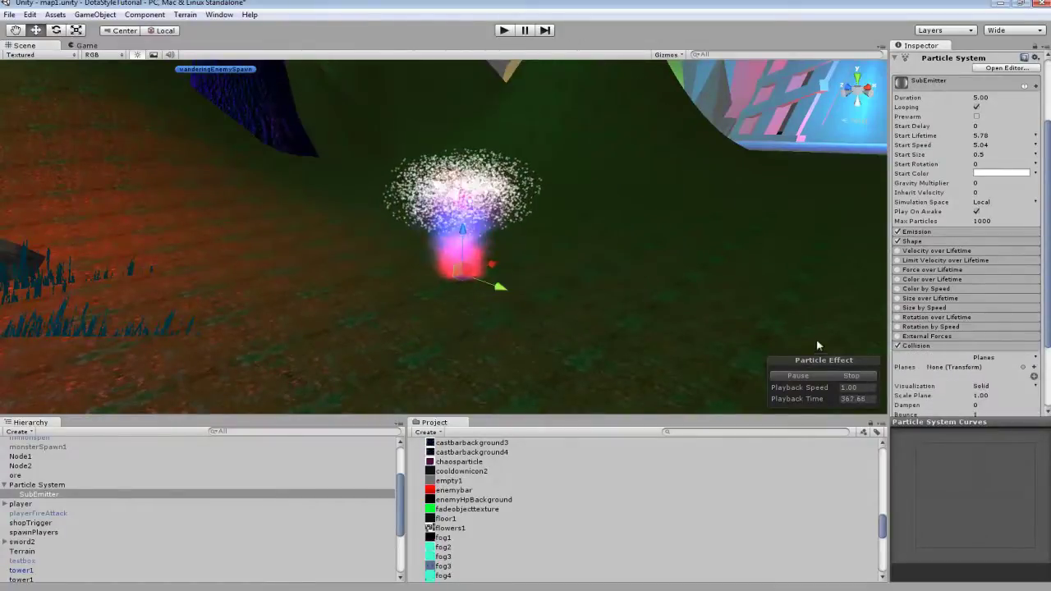
scroll(942, 355, "down", 1)
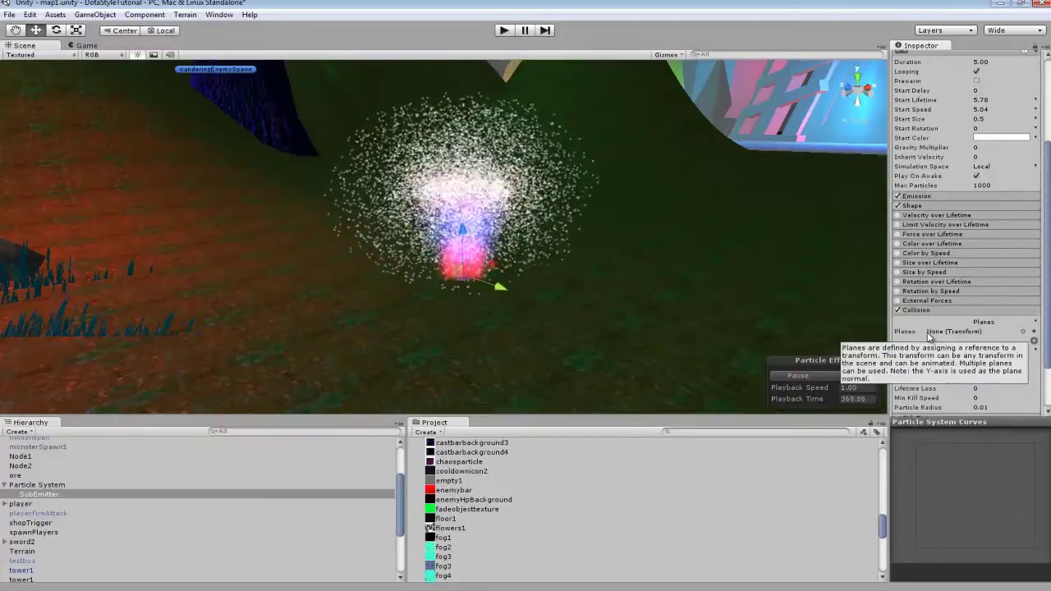
left_click(1033, 332)
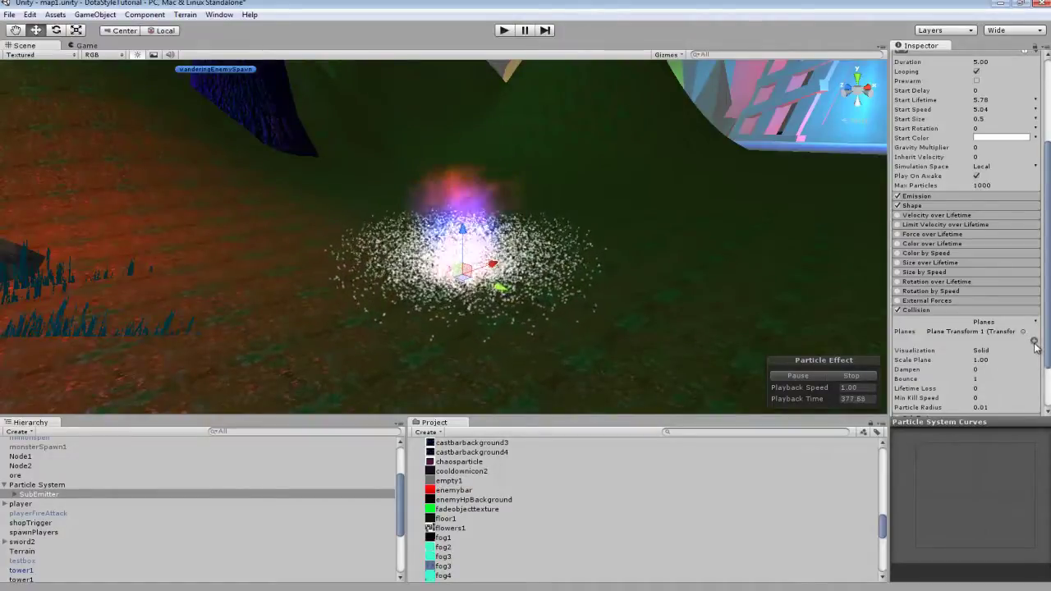
scroll(1019, 354, "down", 3)
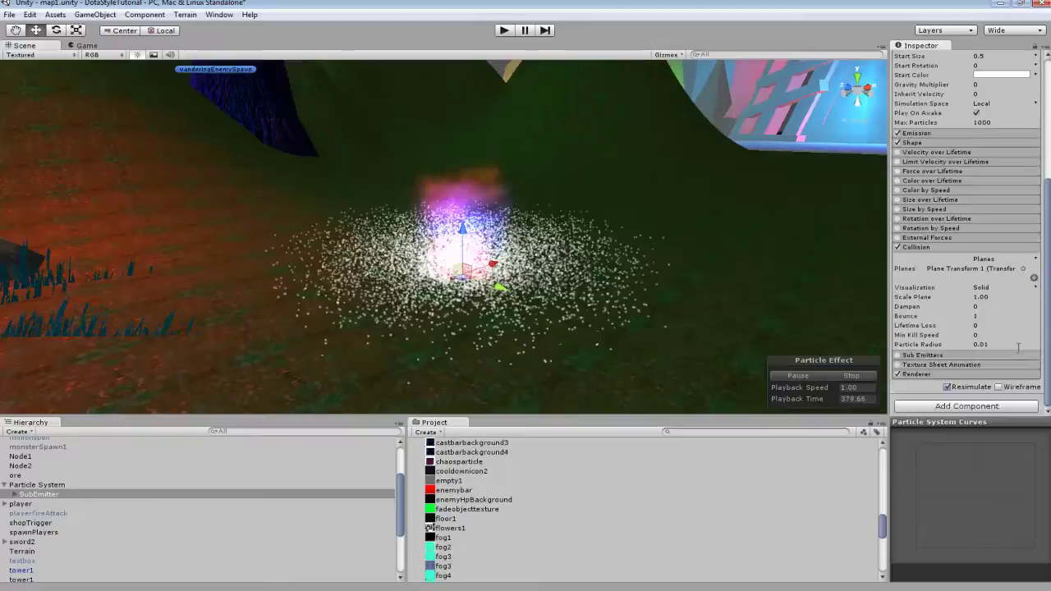
scroll(1018, 348, "up", 2)
left_click(1034, 314)
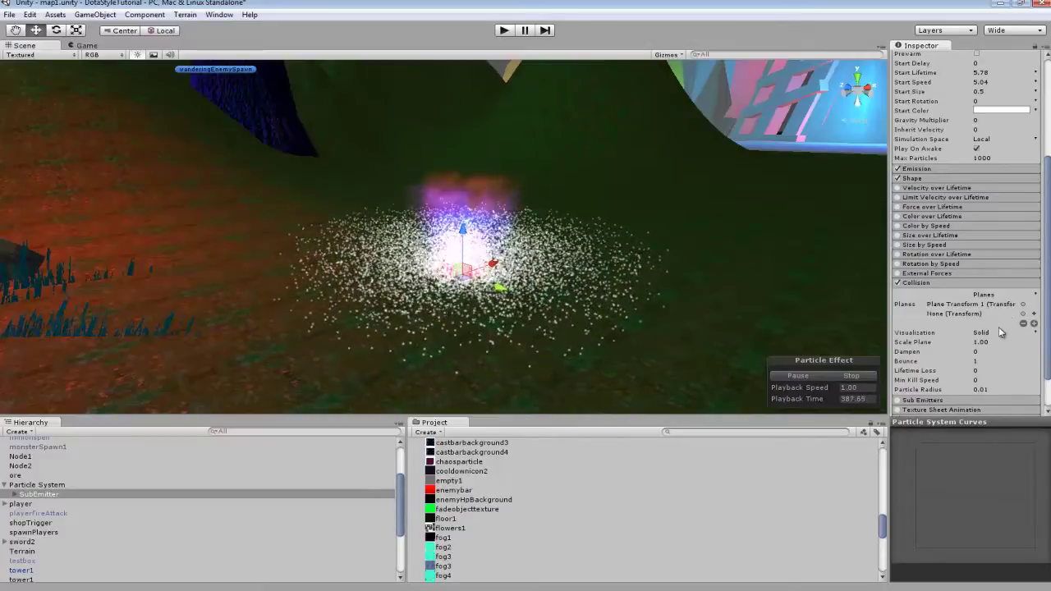
scroll(963, 327, "down", 3)
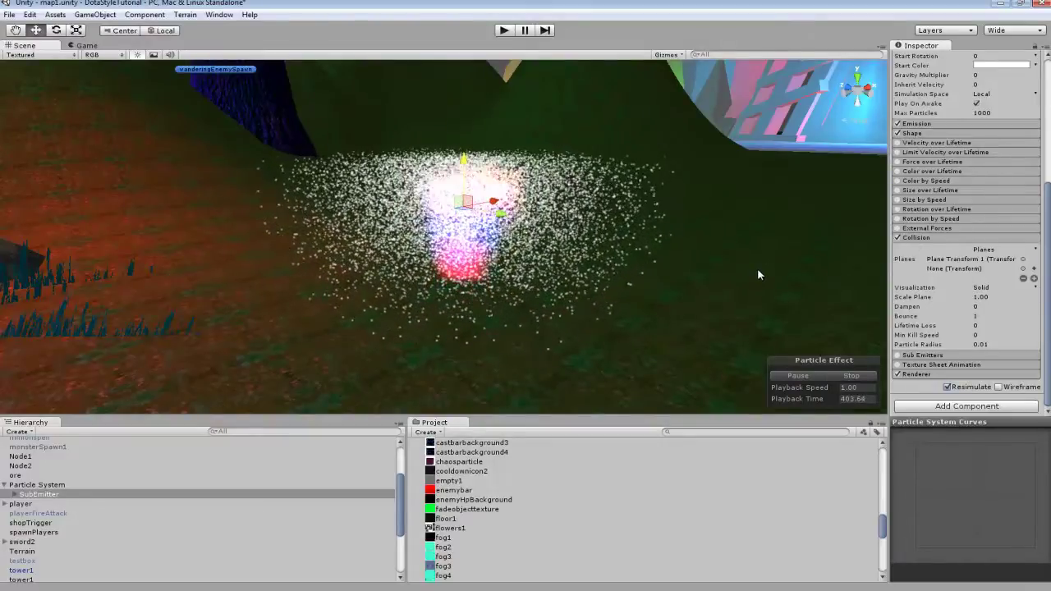
Replace Plane Transform 1 with the Terrain as the SubEmitter's collision plane
left_click(1022, 258)
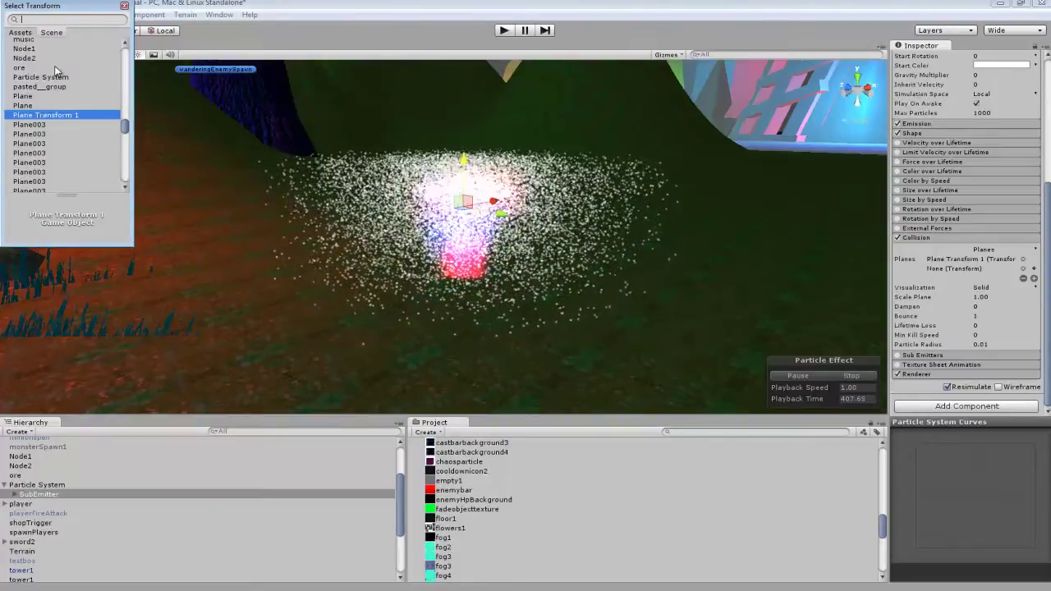
type("te")
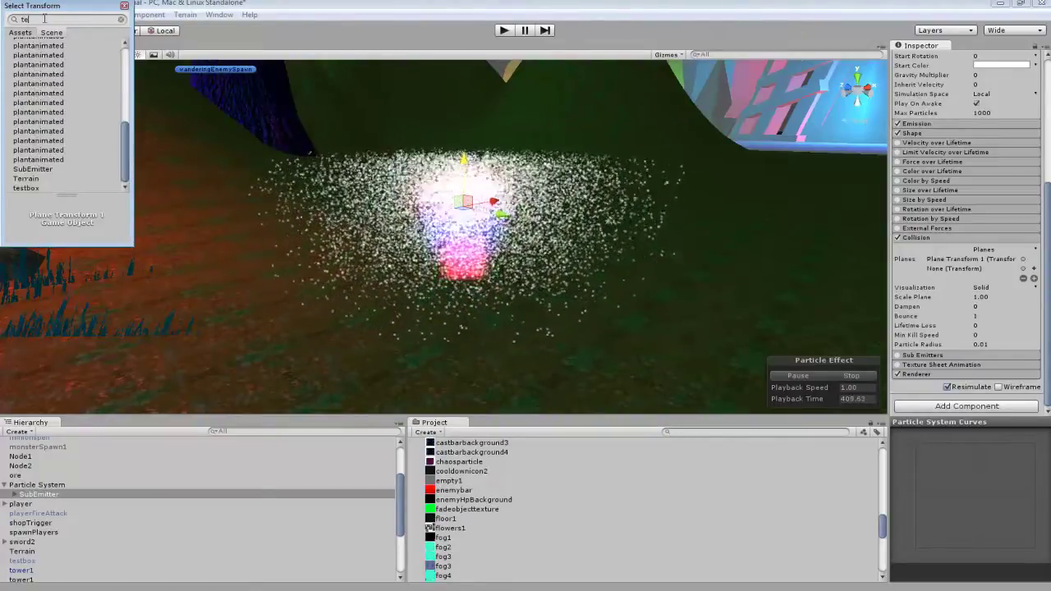
type("rrain")
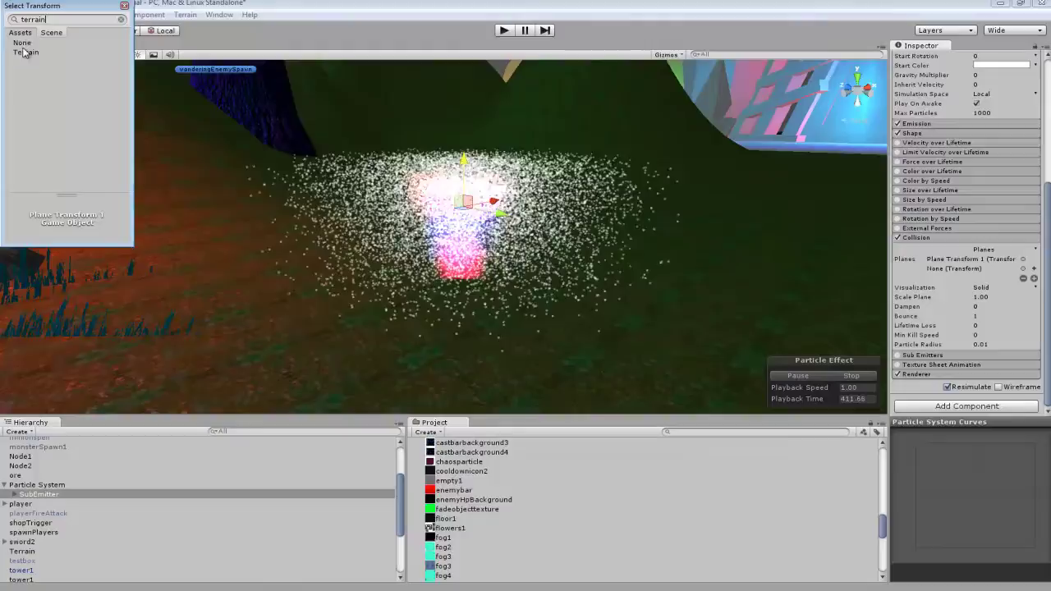
left_click(24, 52)
left_click(124, 6)
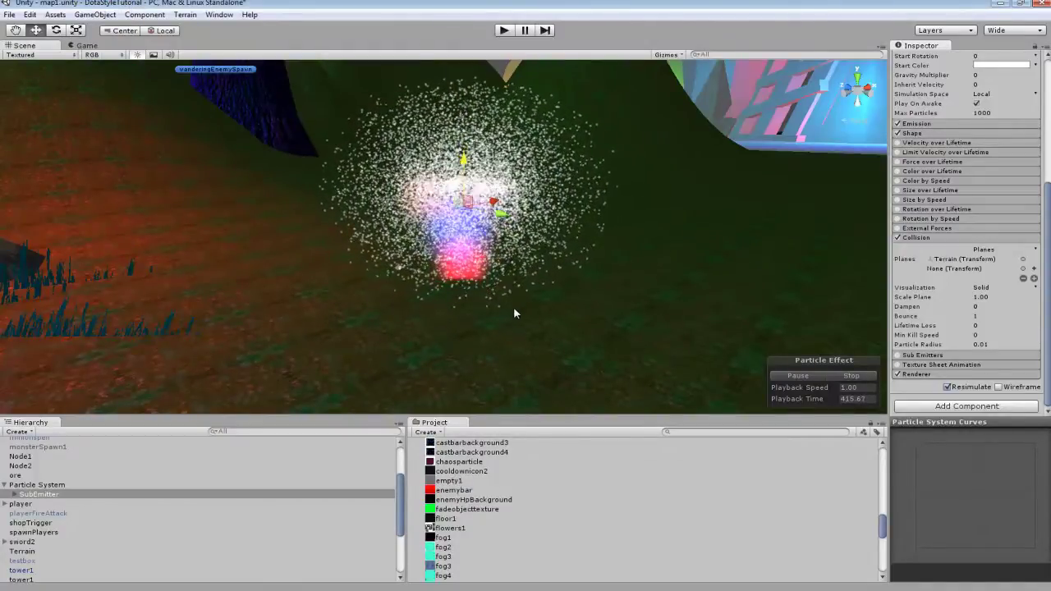
Orbit the scene to watch the sparks rebound off the terrain at Bounce 2
left_click_drag(452, 301, 564, 275, "alt")
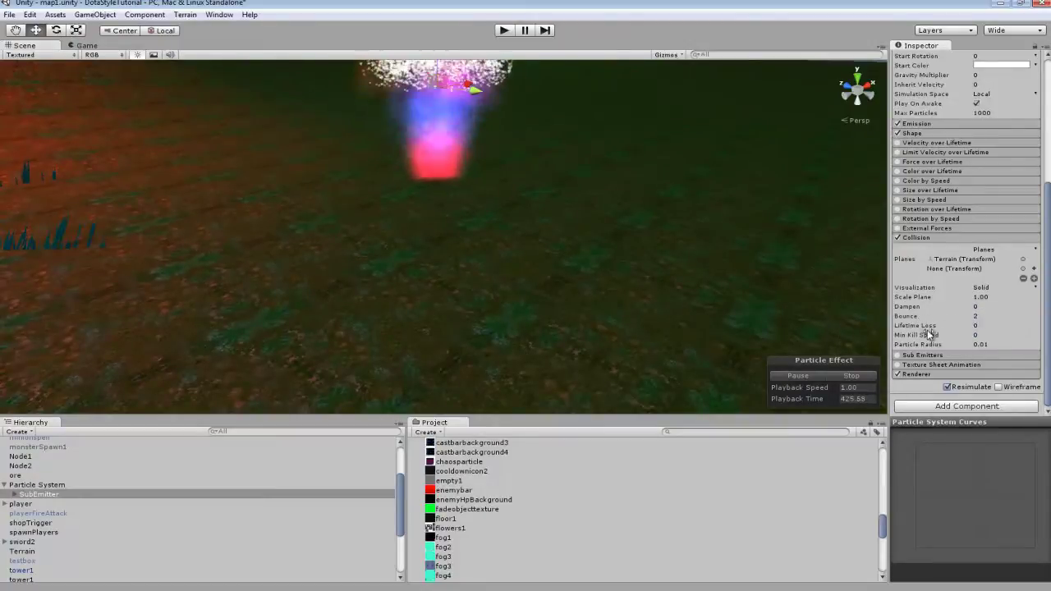
left_click_drag(710, 276, 705, 191, "alt")
scroll(965, 253, "up", 5)
scroll(964, 253, "down", 5)
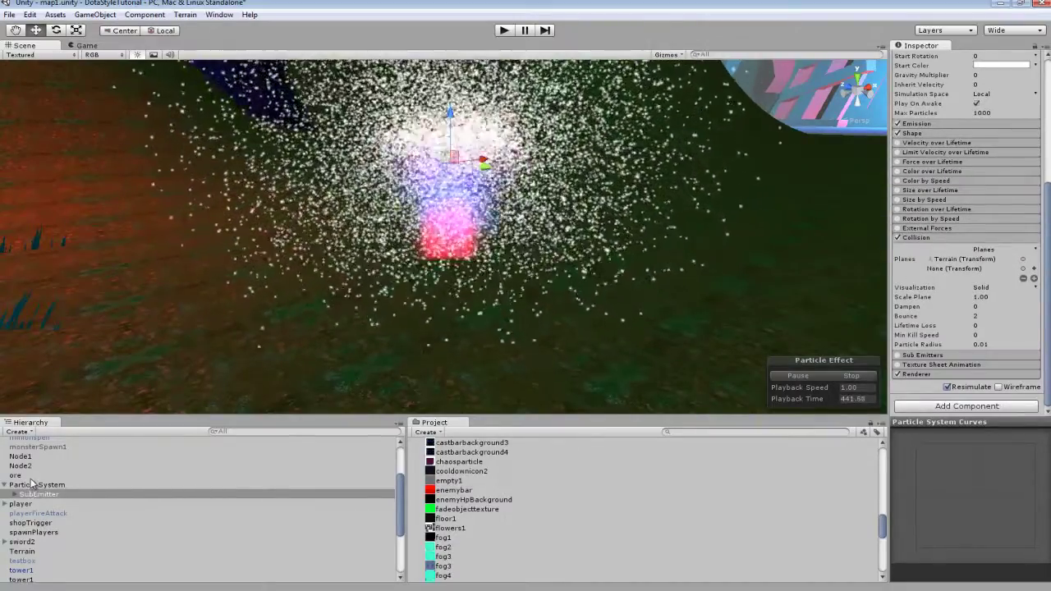
scroll(1013, 189, "up", 5)
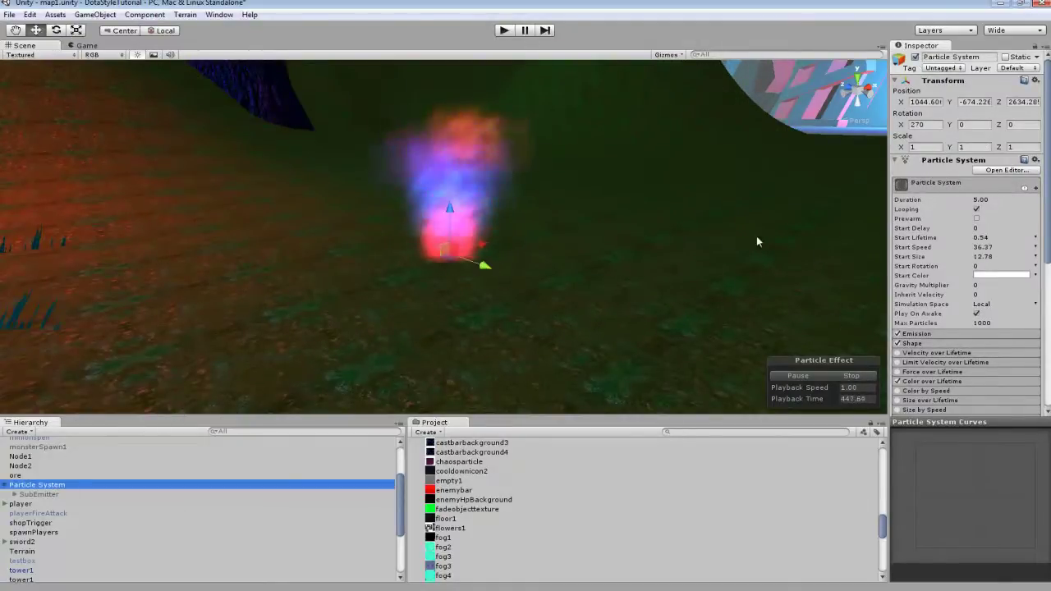
Collapse the Particle System's Sub Emitters module and expand its Renderer module
left_click_drag(756, 241, 718, 235, "alt")
scroll(1022, 285, "down", 5)
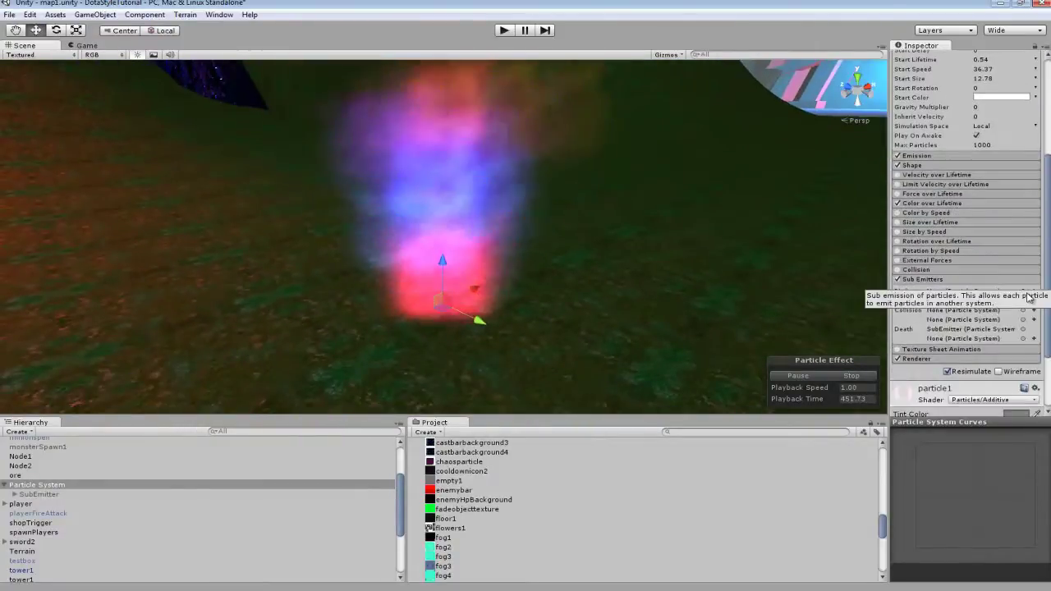
scroll(952, 243, "down", 3)
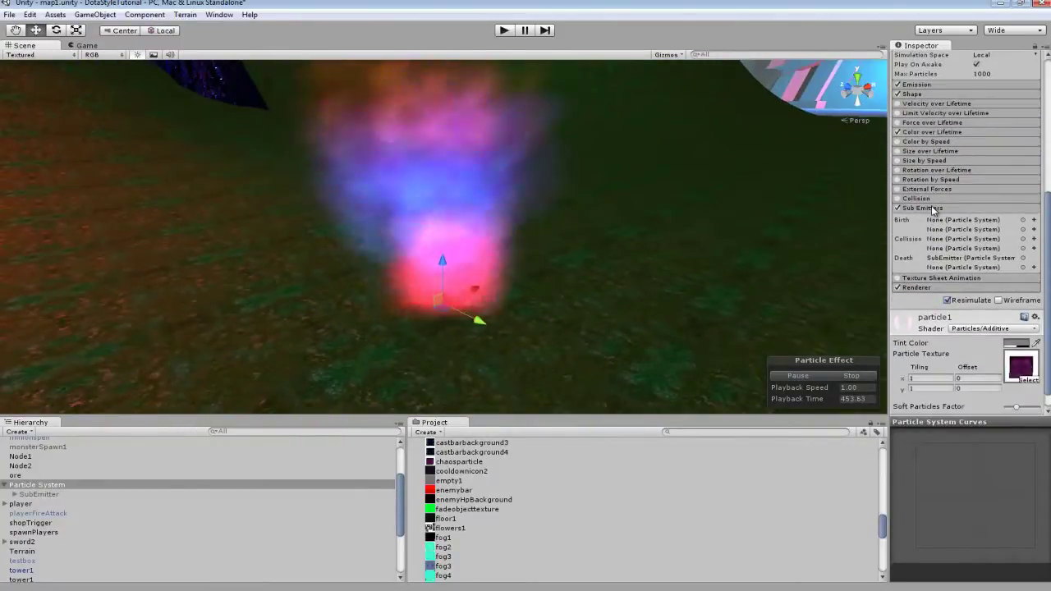
left_click(919, 209)
left_click(915, 231)
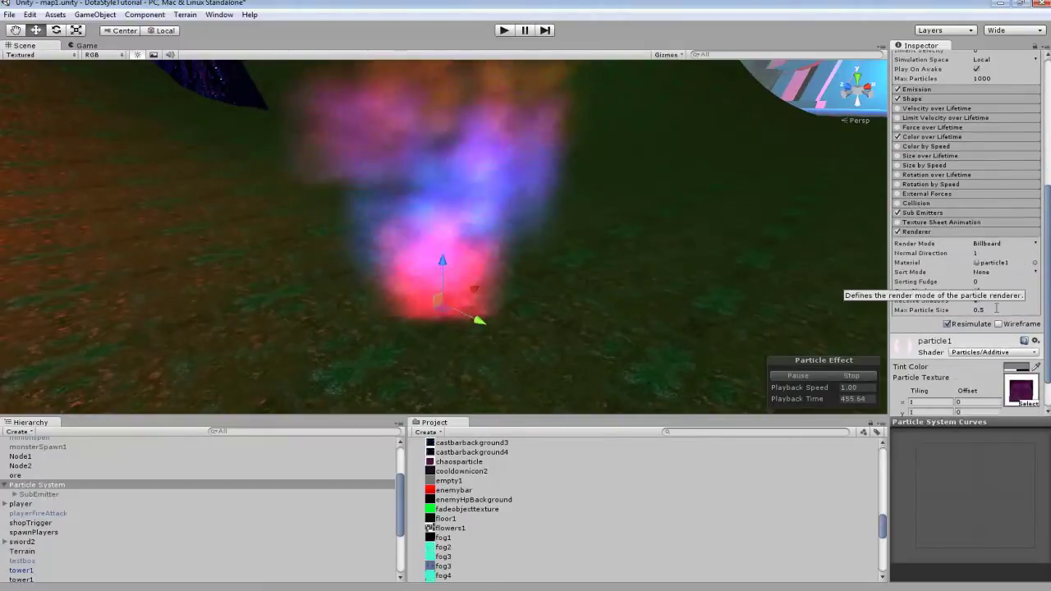
Try Stretched Billboard as the particle Render Mode and inspect the result
left_click(1017, 245)
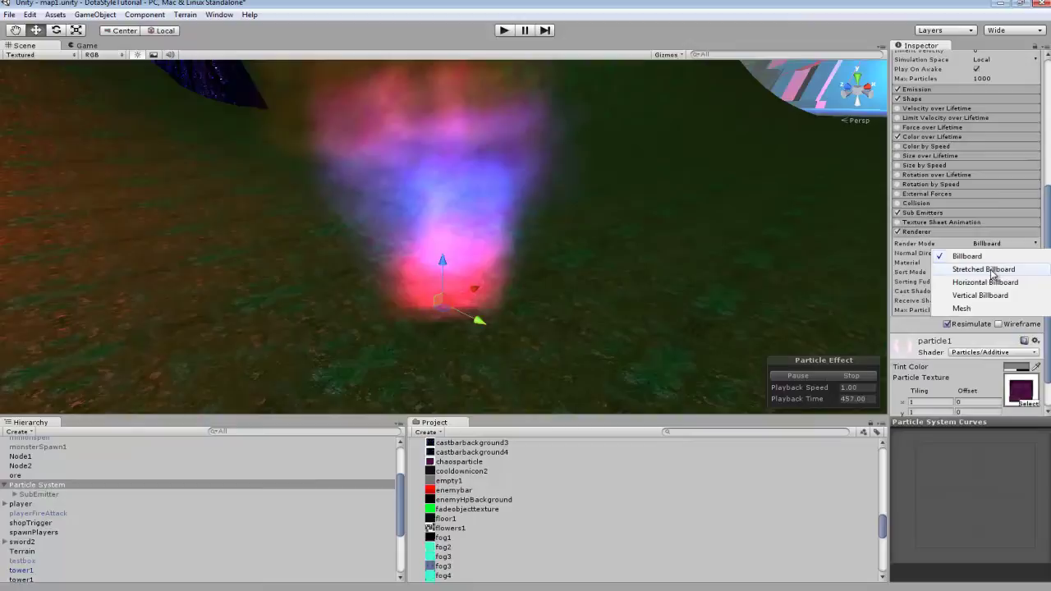
right_click_drag(432, 193, 556, 168)
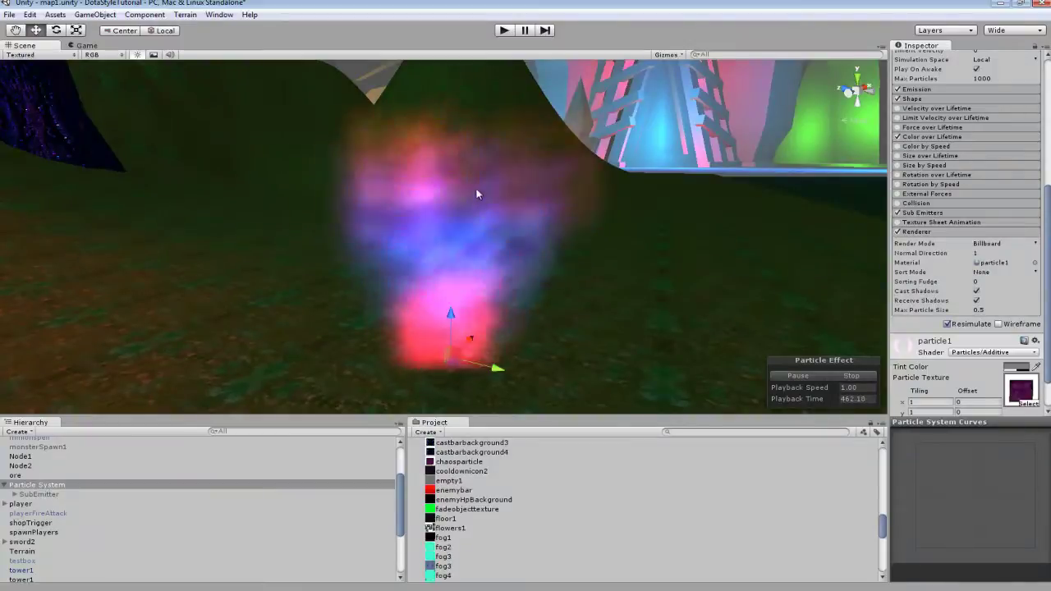
right_click_drag(453, 216, 553, 234)
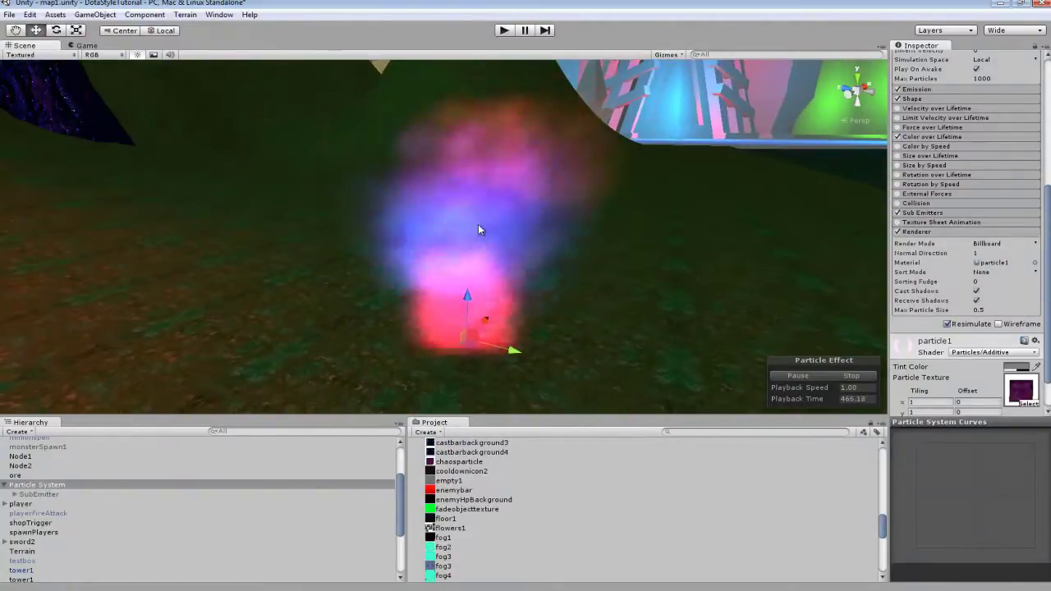
right_click_drag(476, 227, 520, 215)
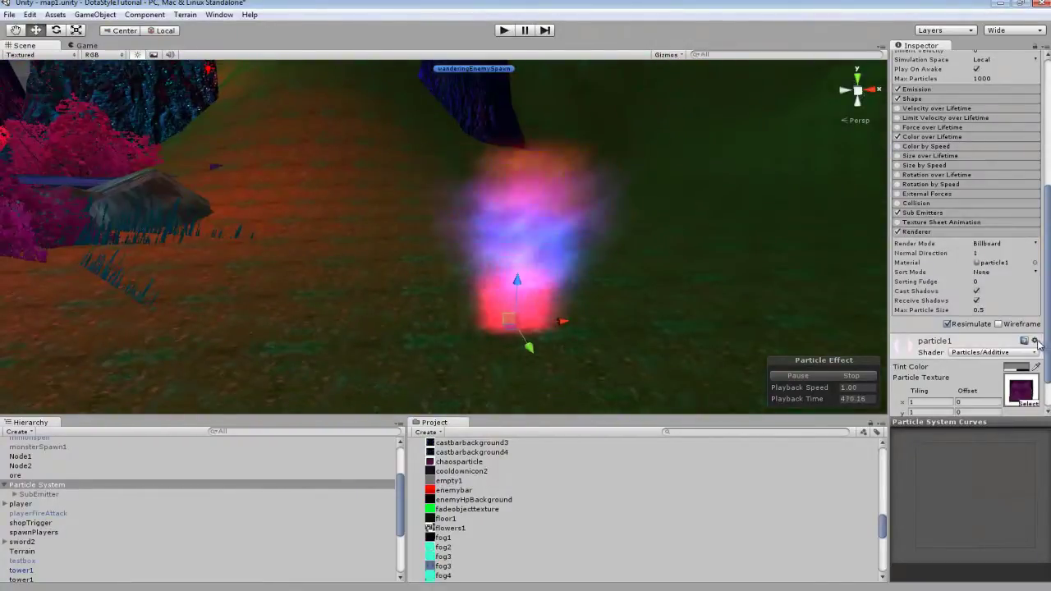
left_click(983, 270)
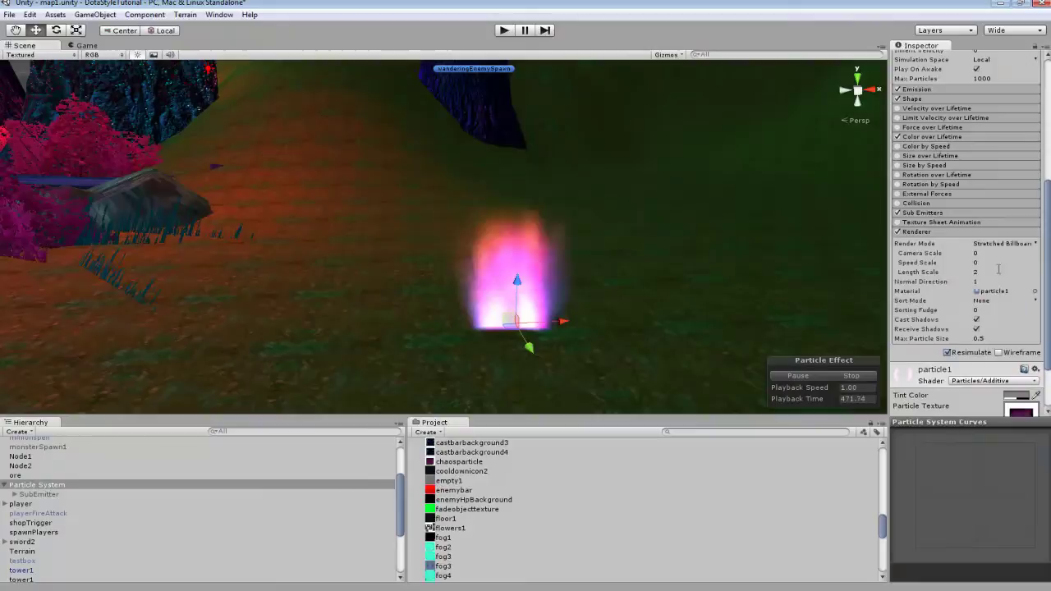
right_click_drag(703, 247, 498, 174)
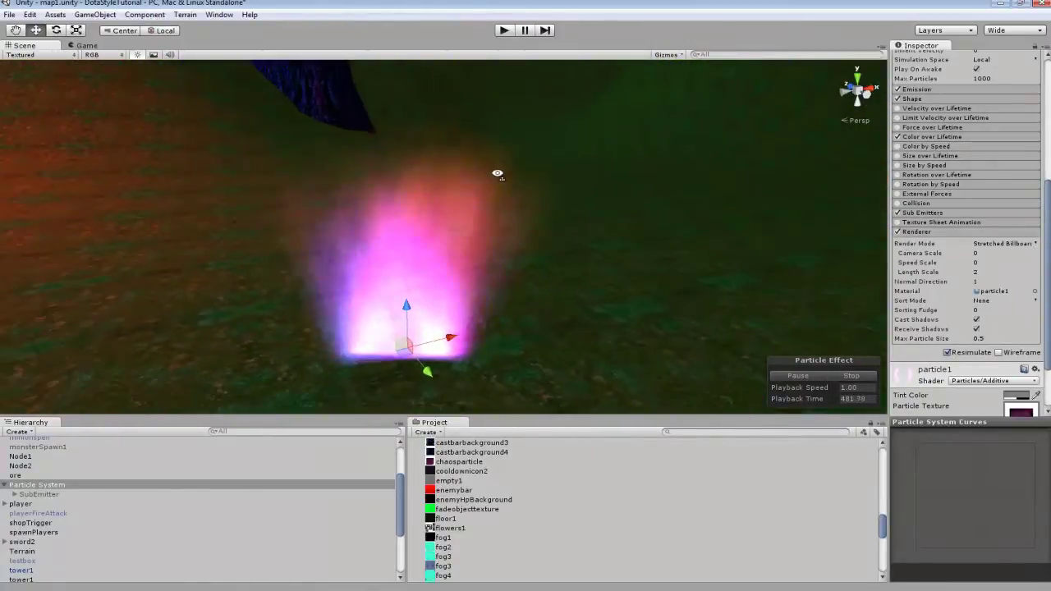
right_click_drag(343, 215, 623, 263)
Switch the Render Mode to Horizontal Billboard so particles lie flat over the terrain
left_click(995, 282)
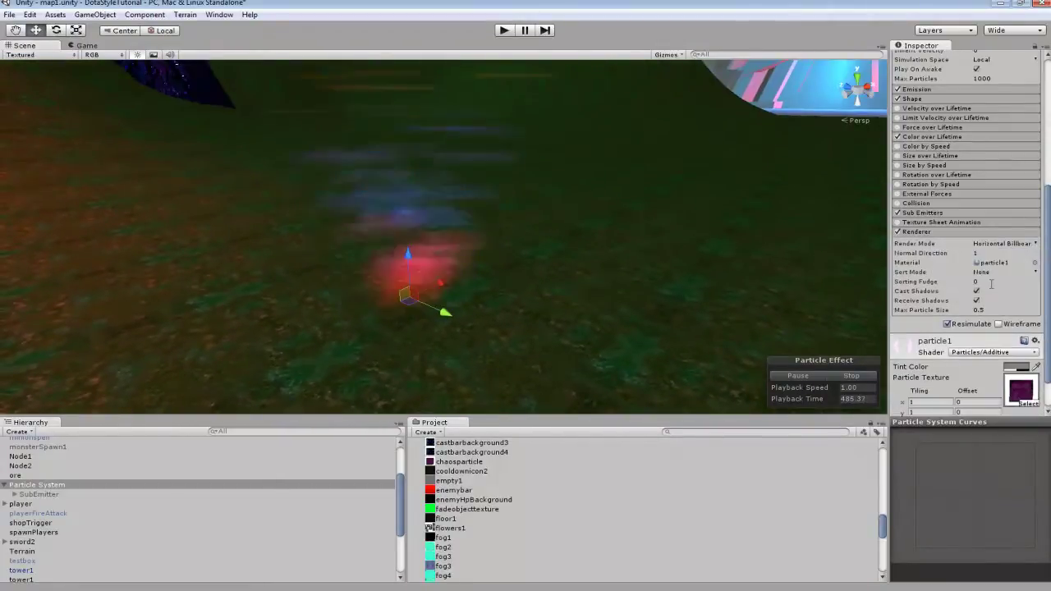
right_click_drag(821, 255, 353, 374)
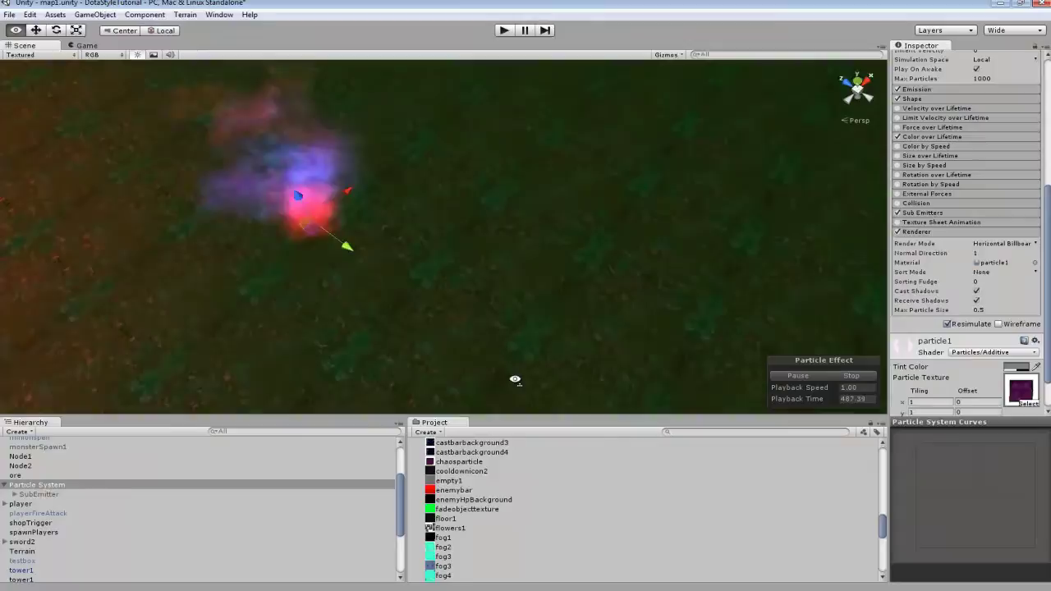
right_click_drag(480, 363, 588, 208)
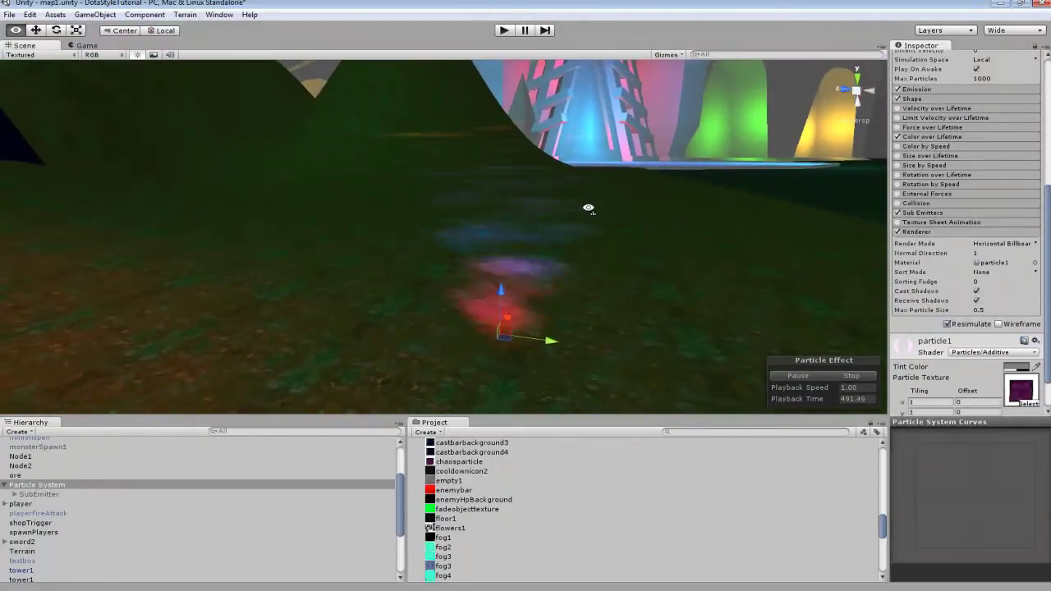
right_click_drag(519, 188, 349, 200)
right_click_drag(490, 228, 530, 177)
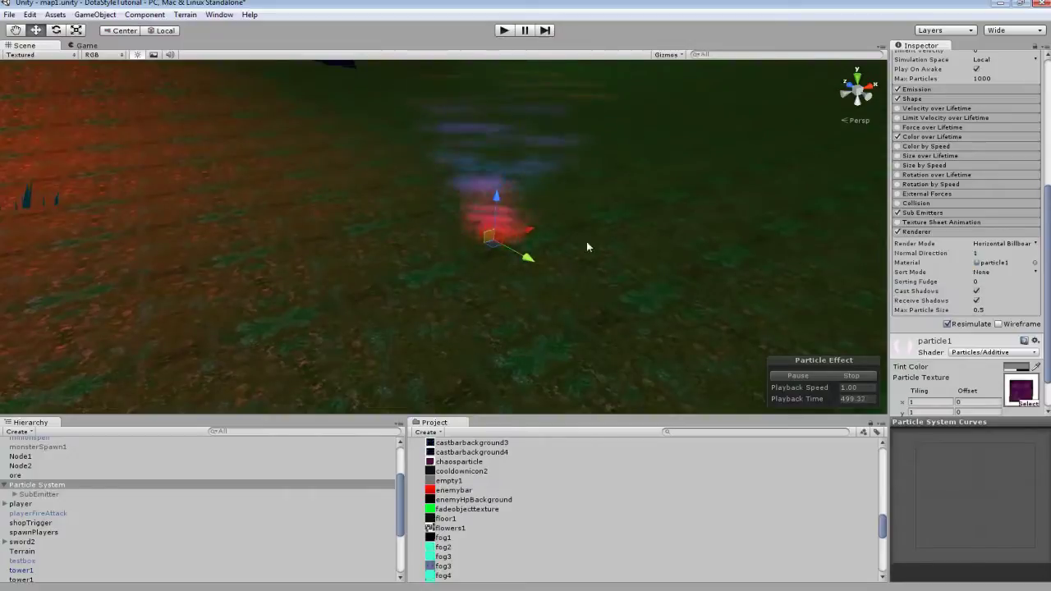
right_click_drag(587, 246, 544, 218)
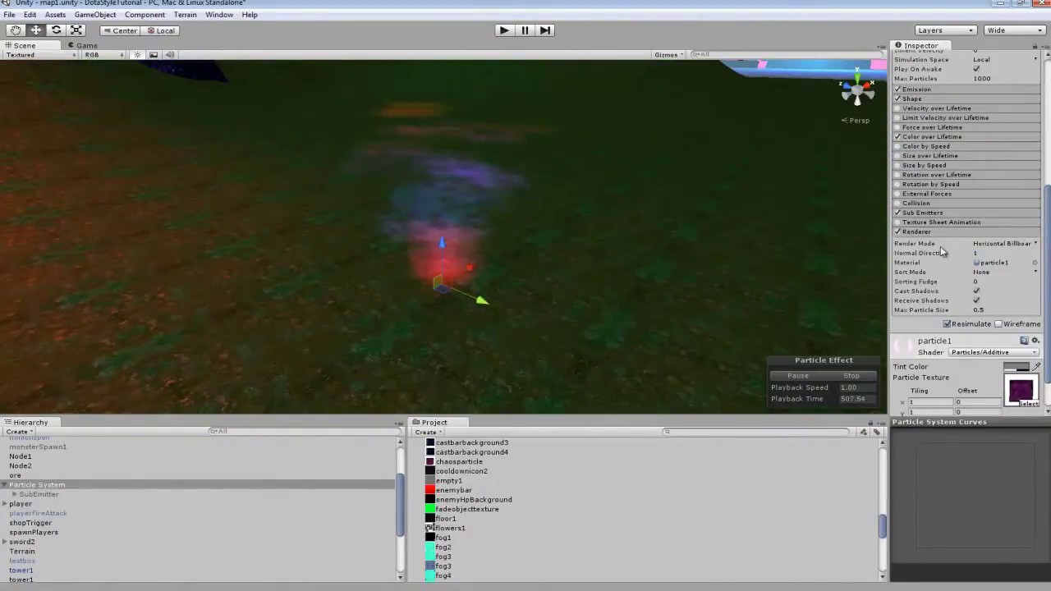
Try Vertical Billboard, then set the Render Mode to Mesh with the default Cube mesh
left_click(977, 299)
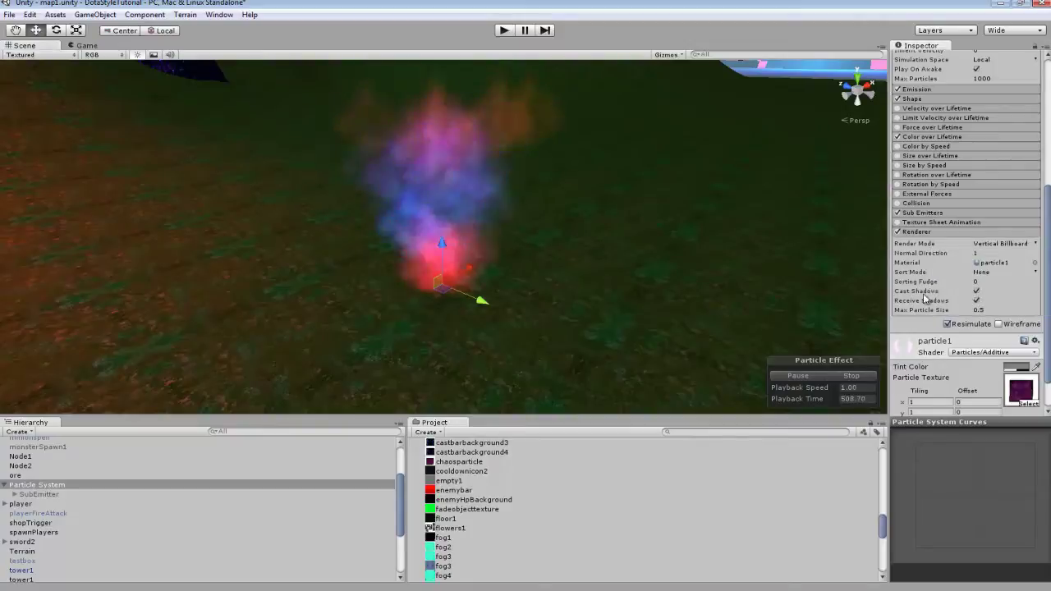
right_click_drag(678, 244, 1001, 250)
left_click(1001, 243)
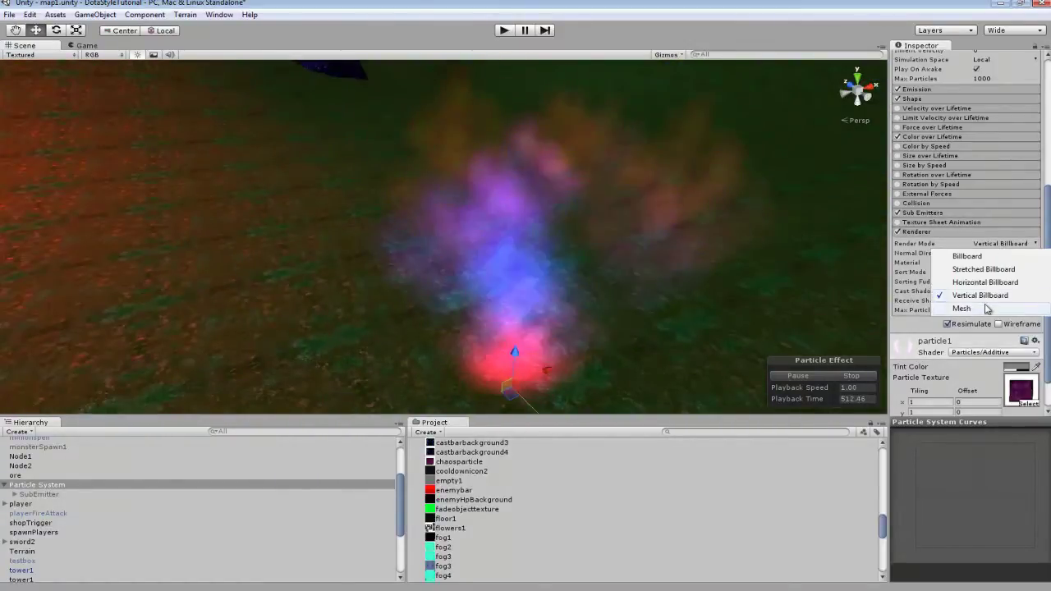
left_click(986, 308)
right_click_drag(544, 274, 657, 197)
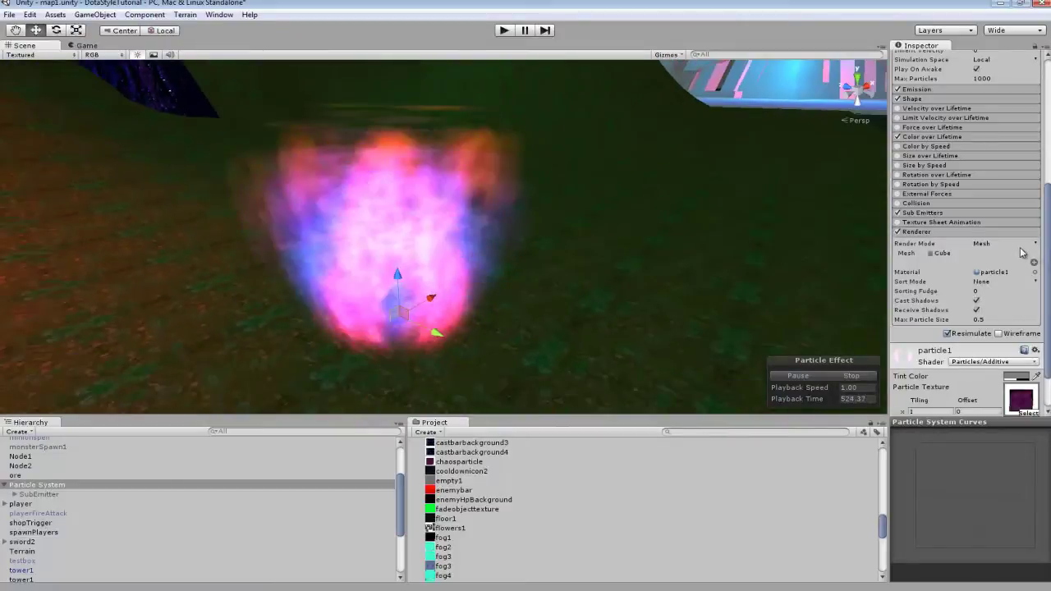
Try the Sphere mesh for the particles
left_click(1022, 253)
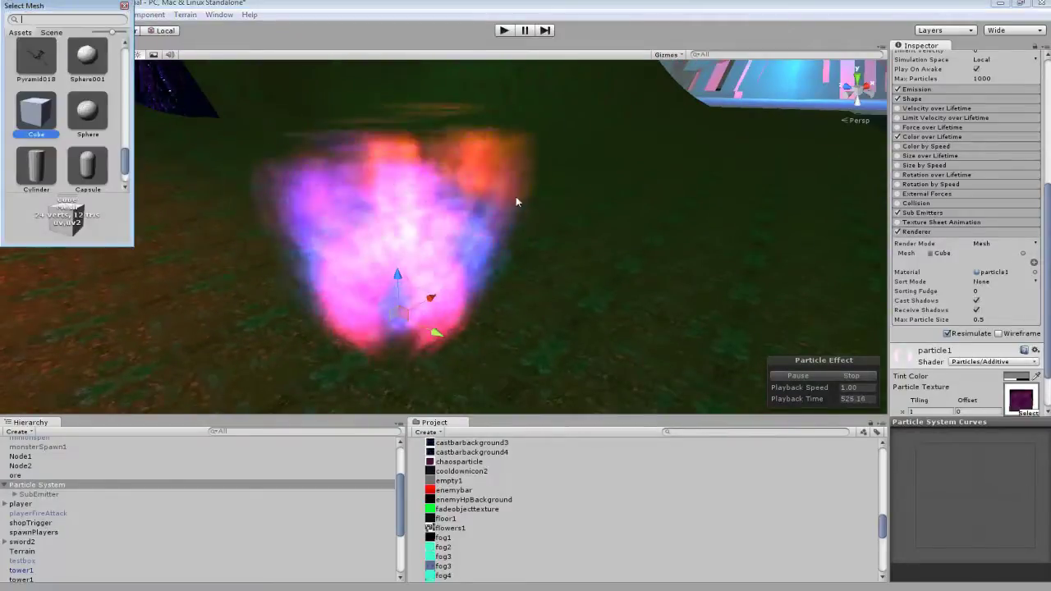
left_click(86, 115)
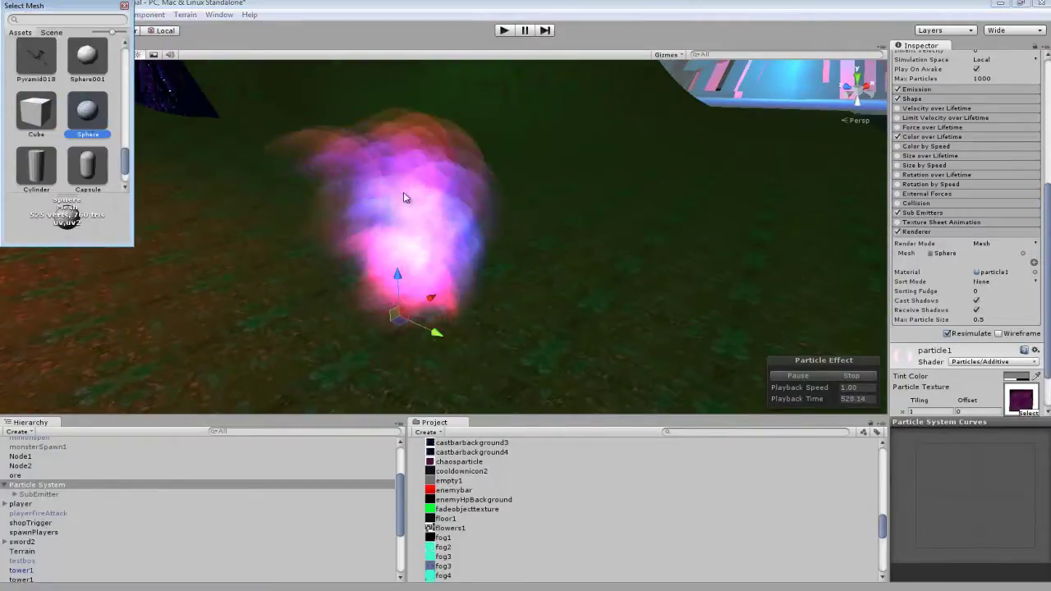
right_click_drag(302, 170, 94, 190)
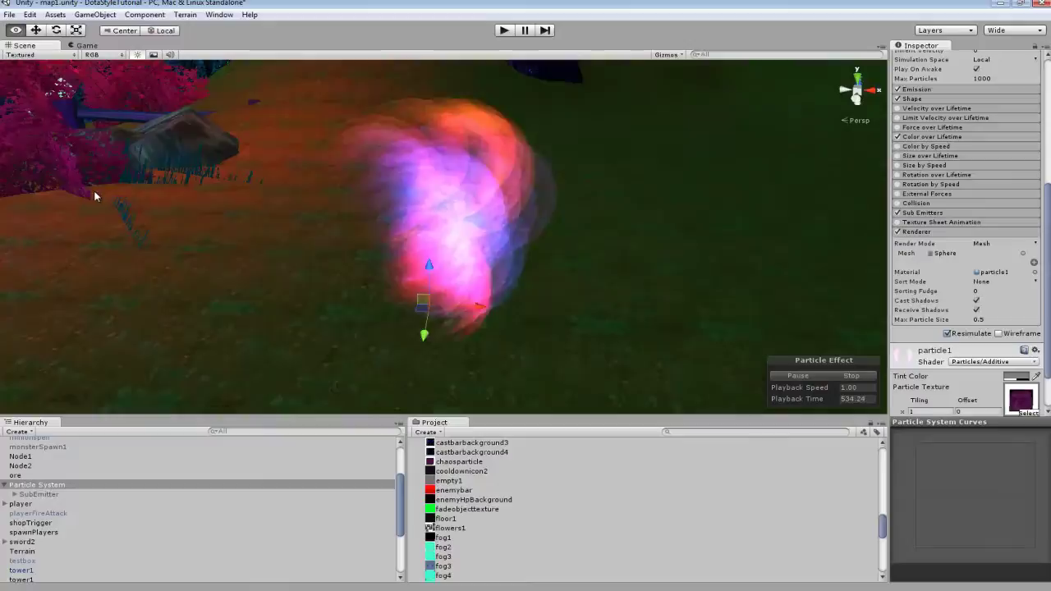
Pick Cylinder as the particle mesh after briefly trying Capsule
left_click(1023, 254)
scroll(57, 149, "down", 3)
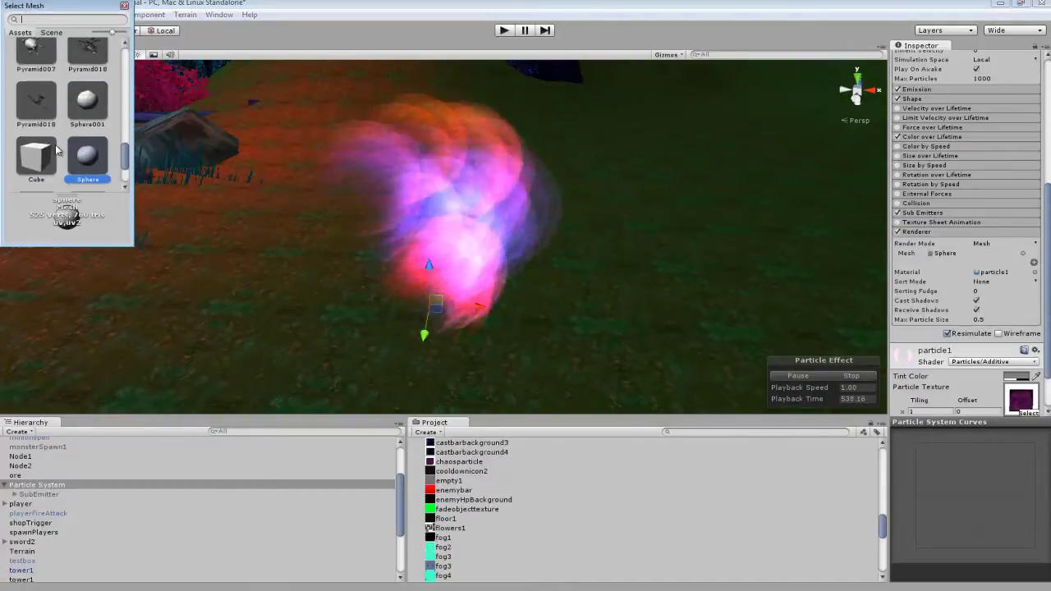
scroll(58, 150, "up", 5)
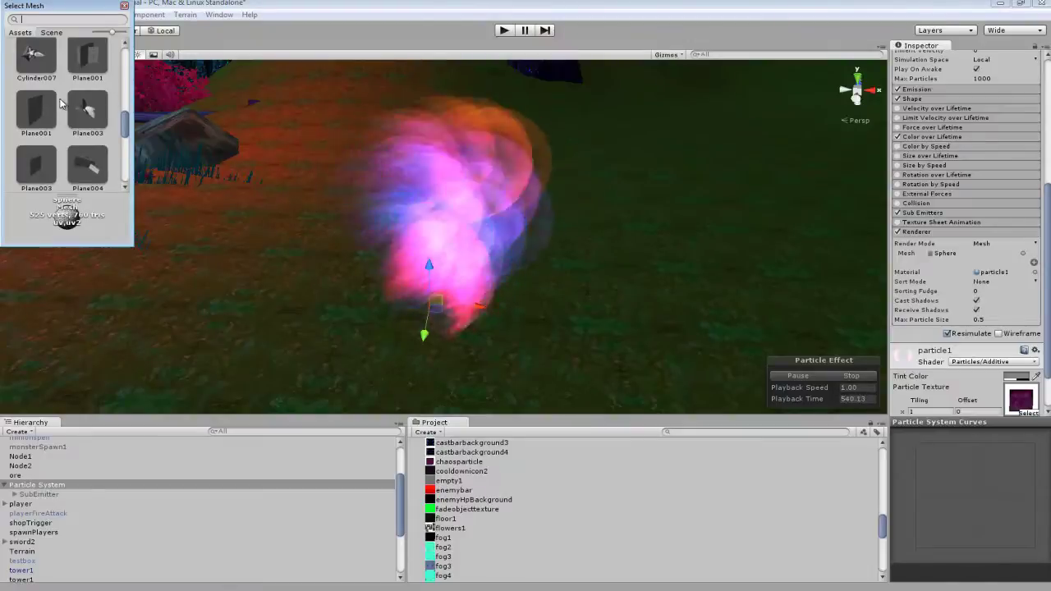
scroll(60, 103, "up", 4)
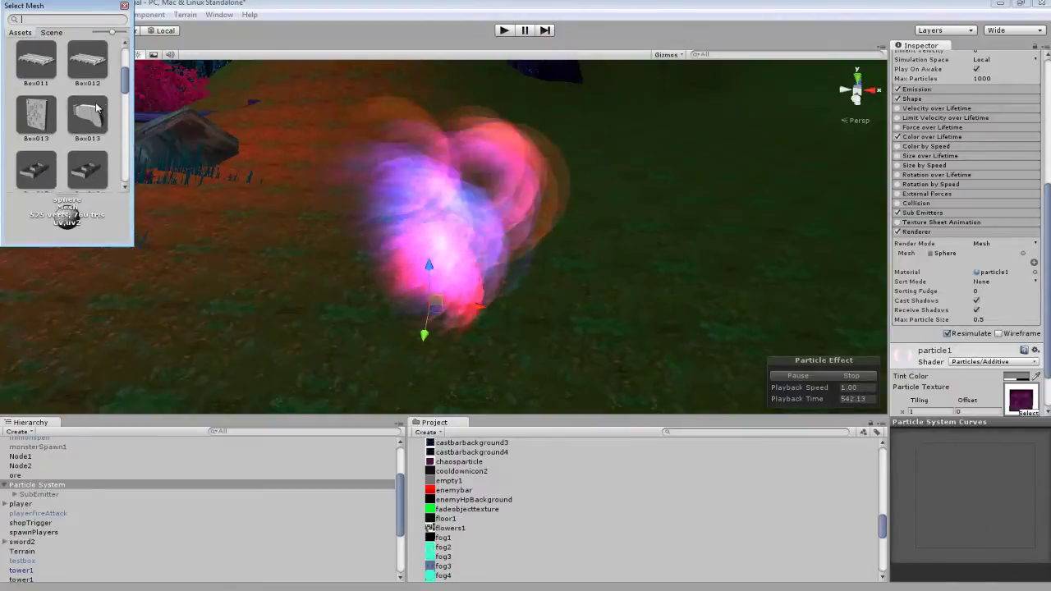
left_click_drag(127, 85, 132, 59)
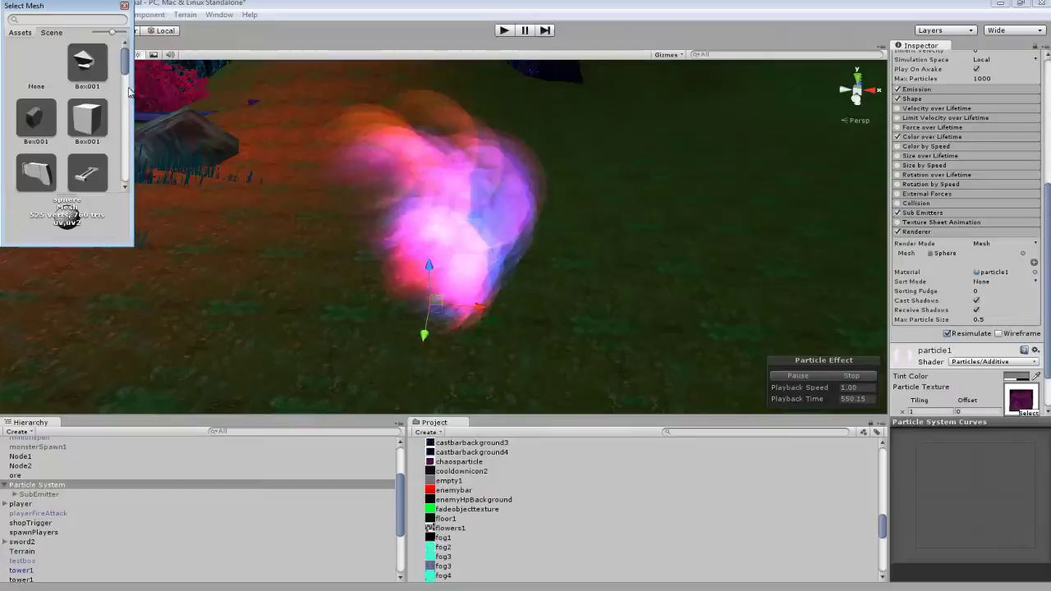
left_click_drag(128, 91, 133, 175)
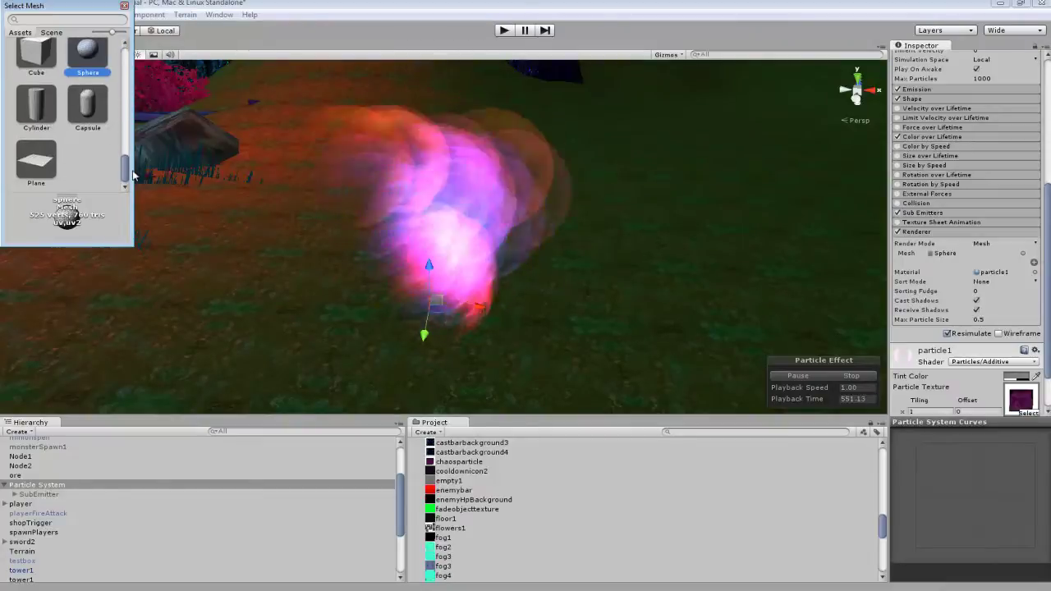
left_click(89, 105)
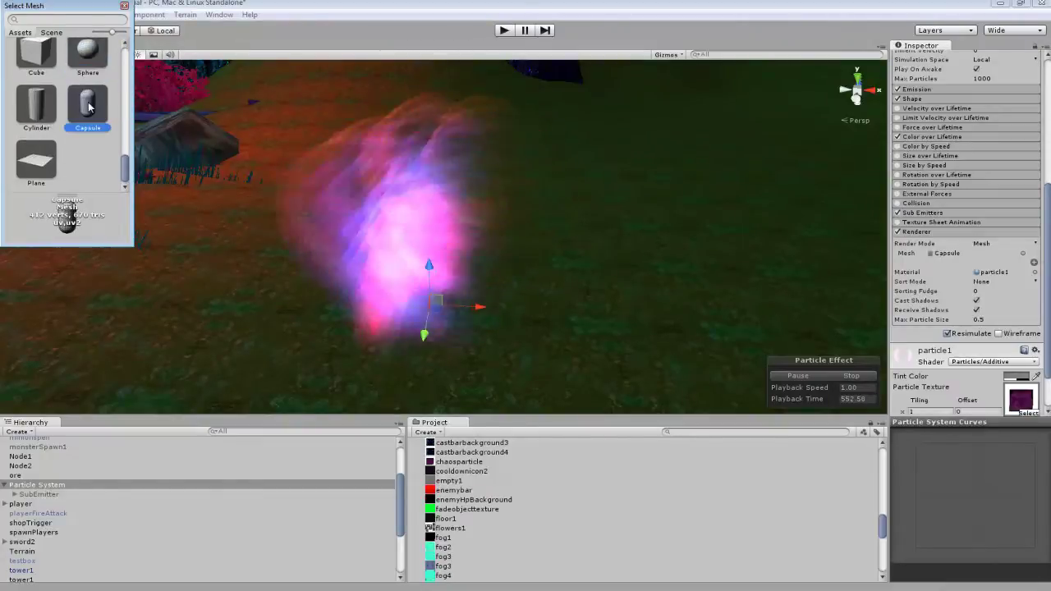
left_click(36, 105)
key("Return")
left_click_drag(555, 232, 402, 249, "alt")
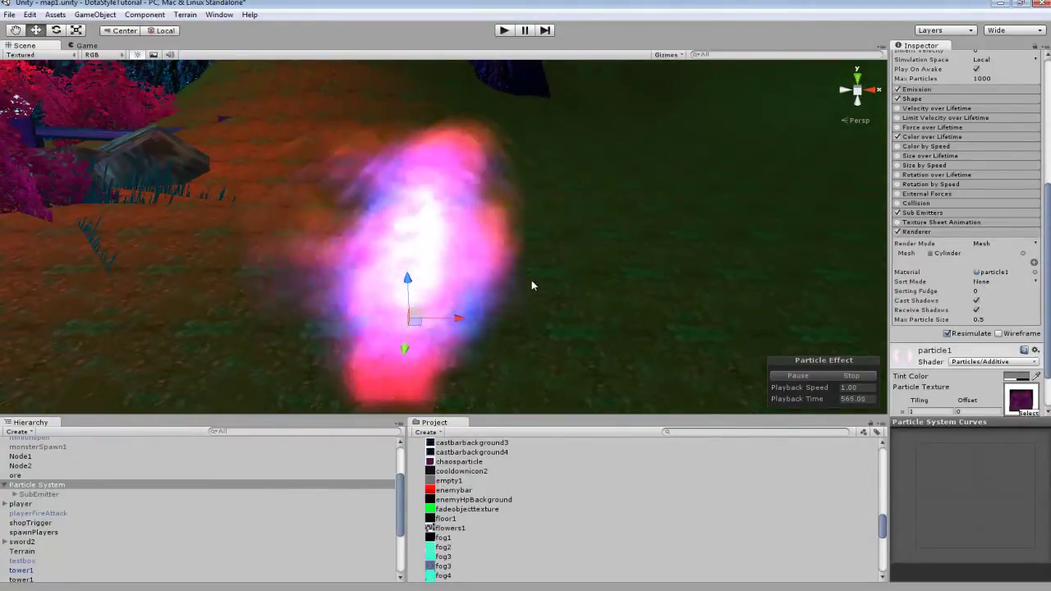
Enable Rotation by Speed with an Angular Velocity of 164.6 and watch the cylinders spin
left_click_drag(597, 274, 690, 270, "alt")
scroll(1013, 310, "down", 3)
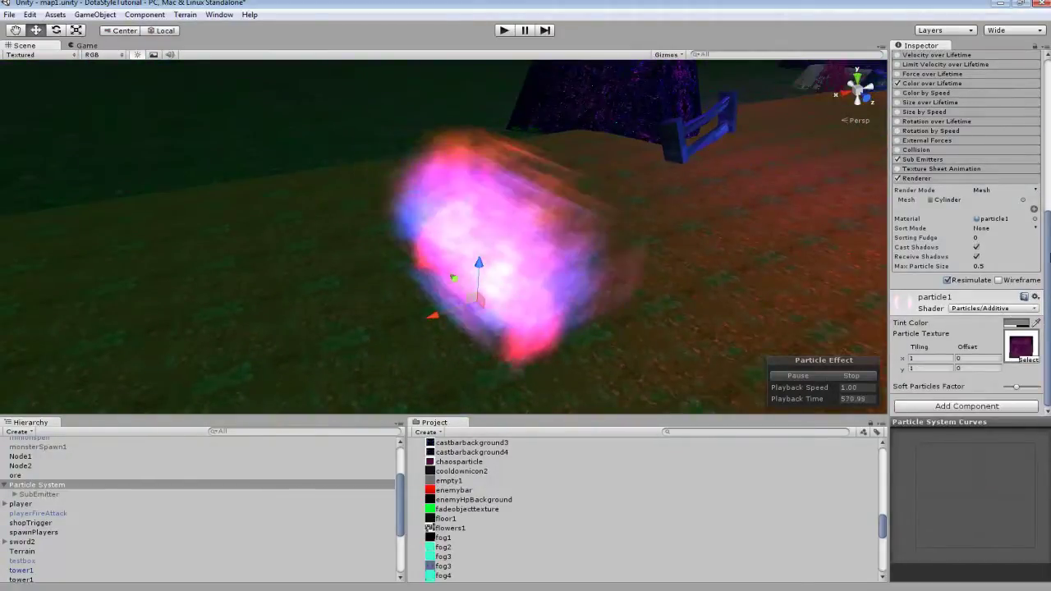
scroll(1038, 279, "up", 4)
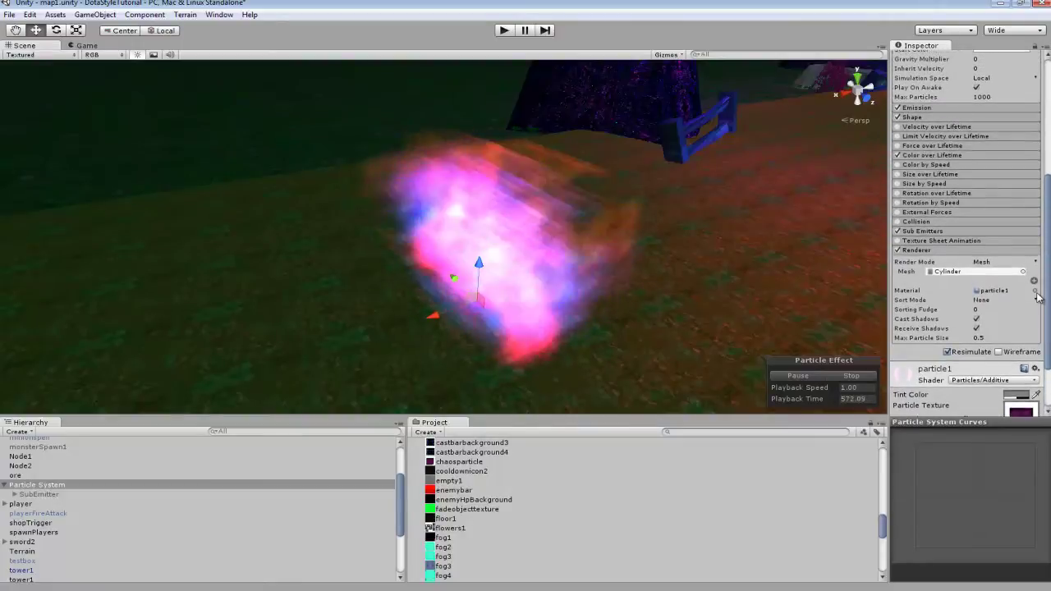
scroll(1014, 275, "up", 4)
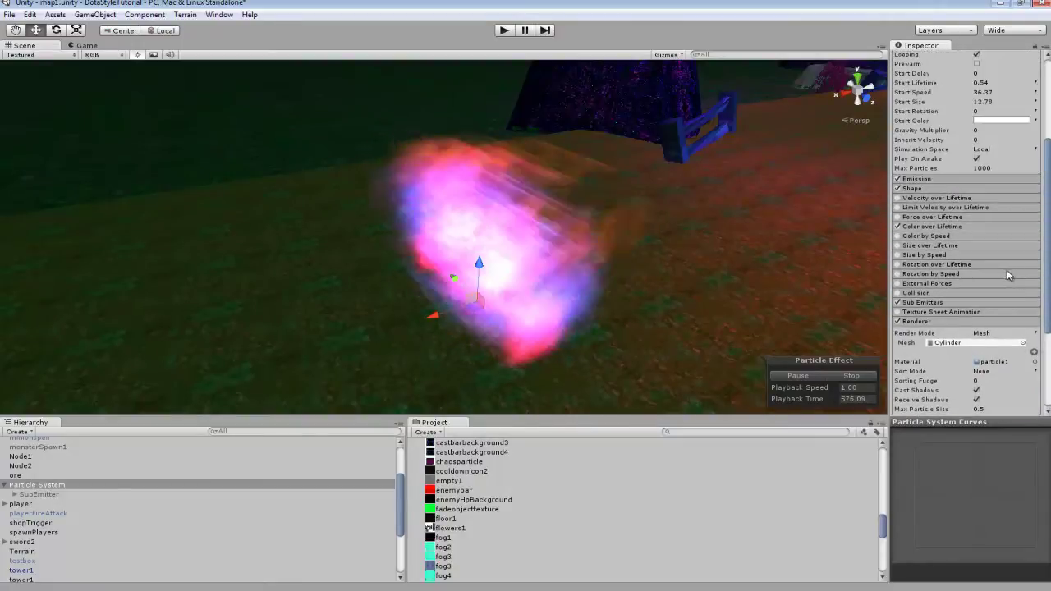
scroll(1009, 275, "up", 2)
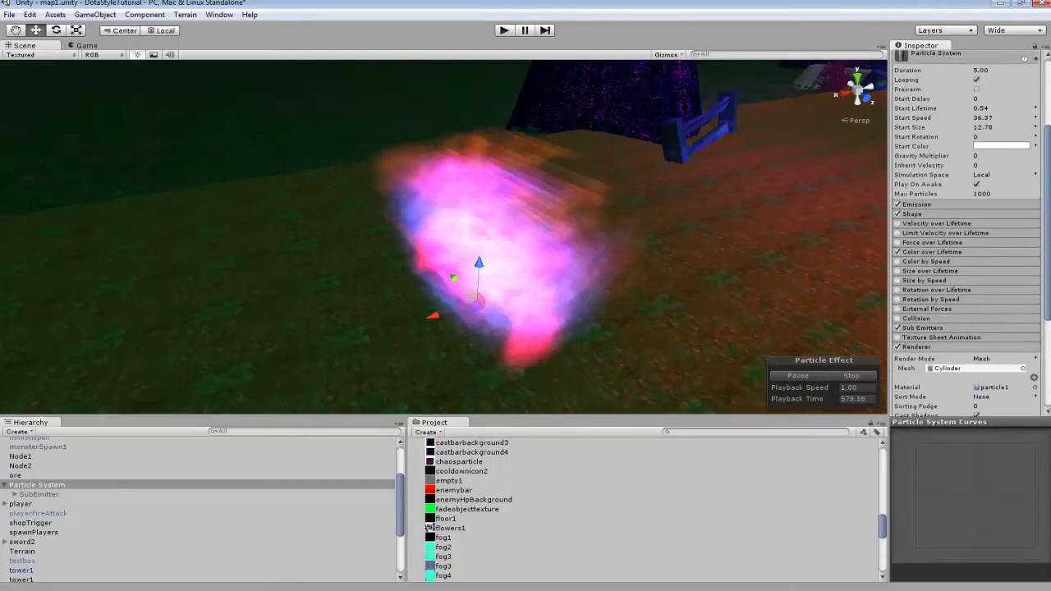
left_click(936, 300)
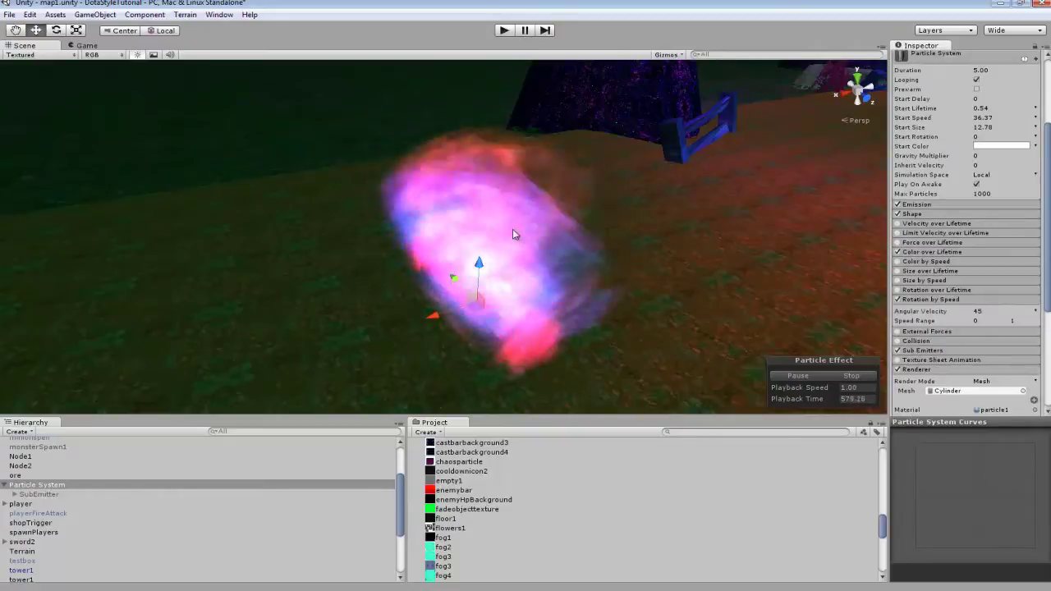
left_click_drag(512, 234, 655, 214, "alt")
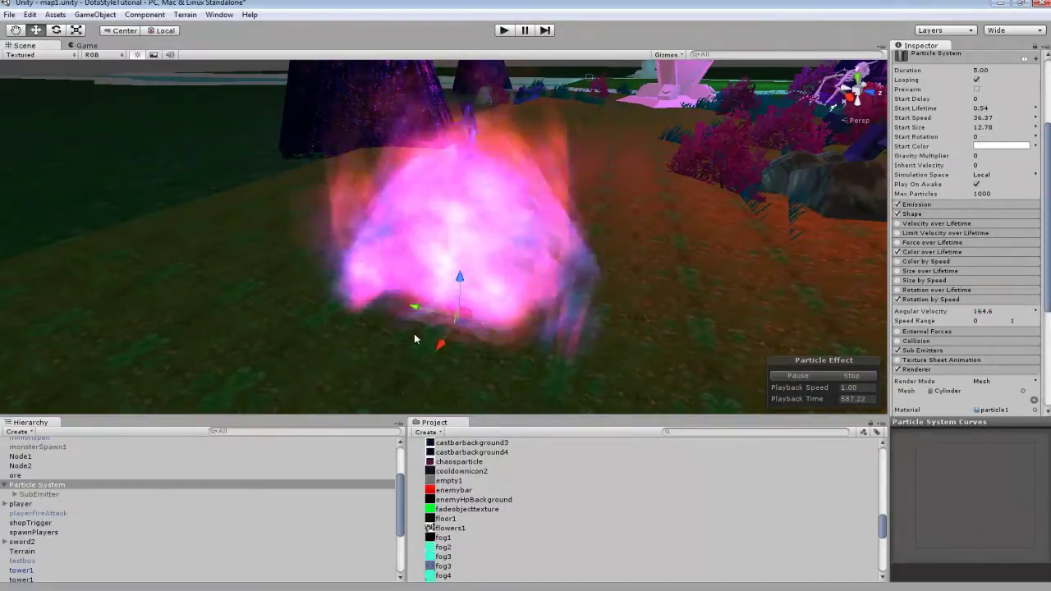
left_click_drag(486, 325, 287, 243, "alt")
Frame the particle system and orbit to view the white sparks spraying around the plume
key("f")
left_click_drag(429, 254, 3, 515, "alt")
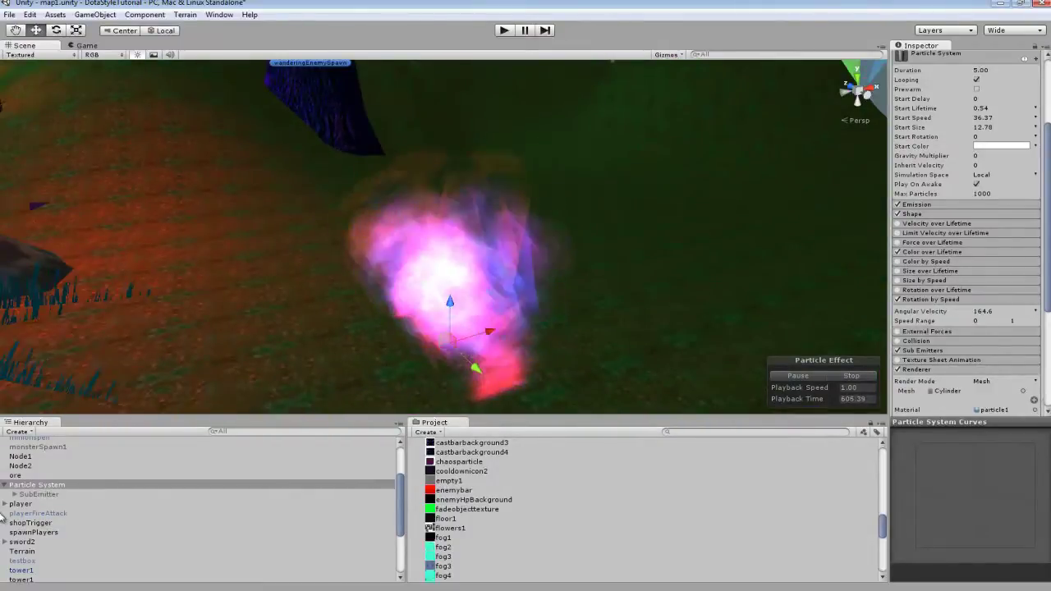
scroll(913, 147, "up", 5)
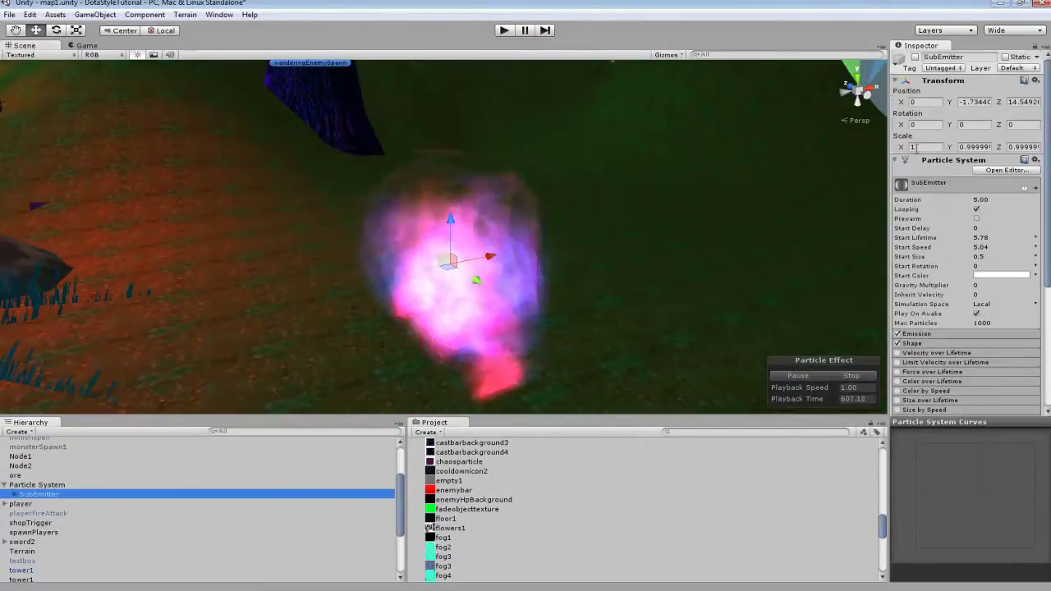
left_click_drag(730, 201, 882, 211, "alt")
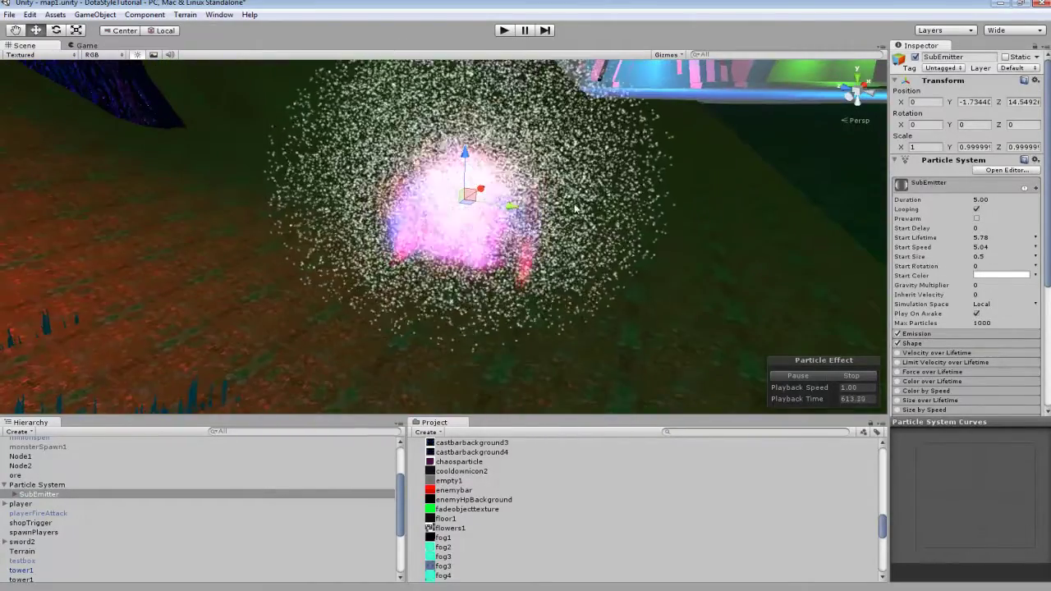
scroll(944, 238, "down", 8)
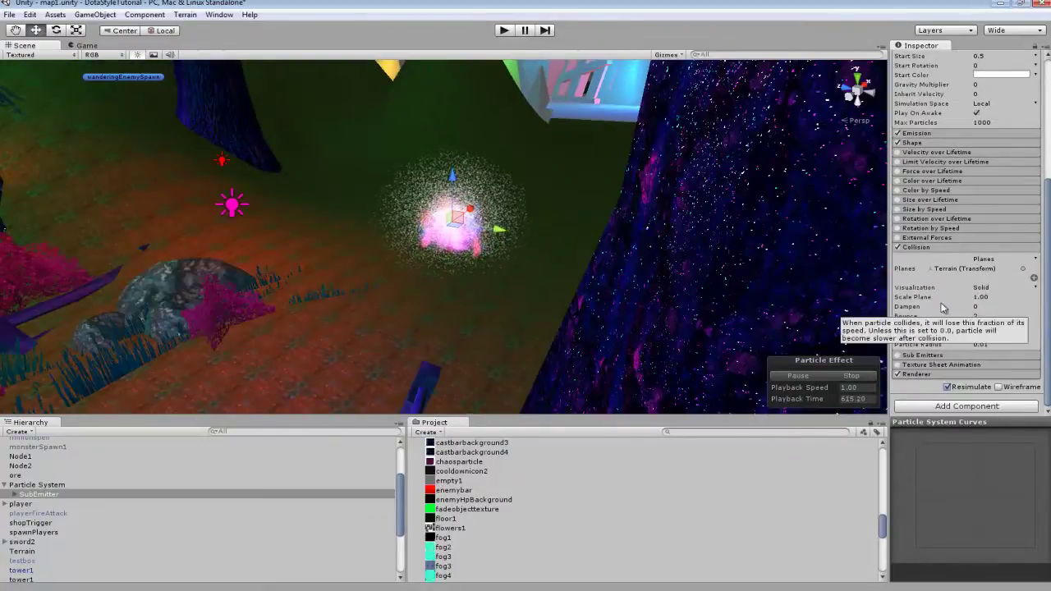
left_click_drag(806, 261, 386, 182, "alt")
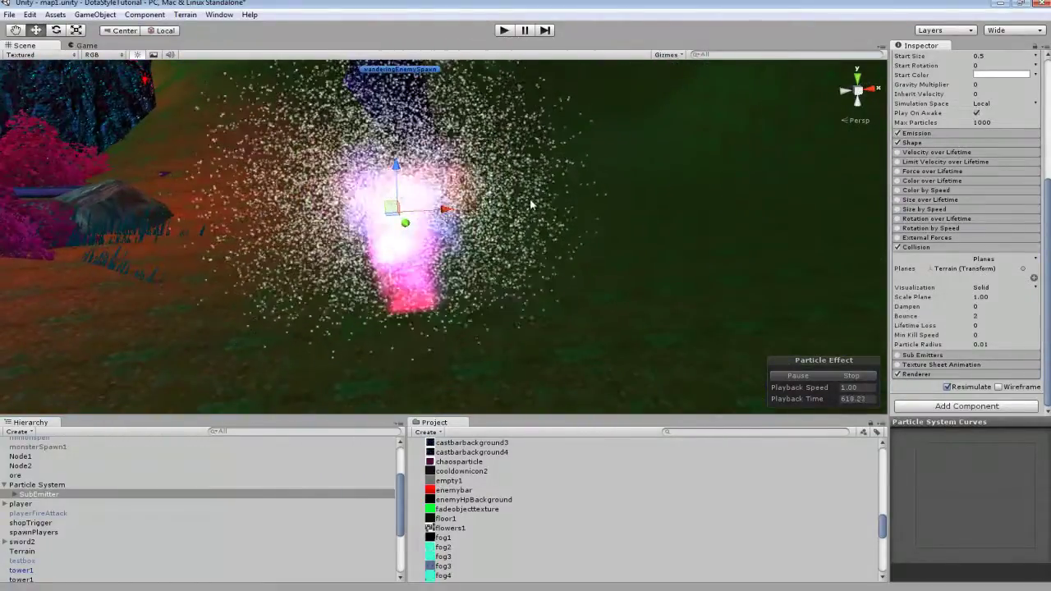
mouse_move(530, 198)
left_mouse_down("alt")
mouse_move(653, 201)
mouse_move(546, 205)
left_mouse_up("alt")
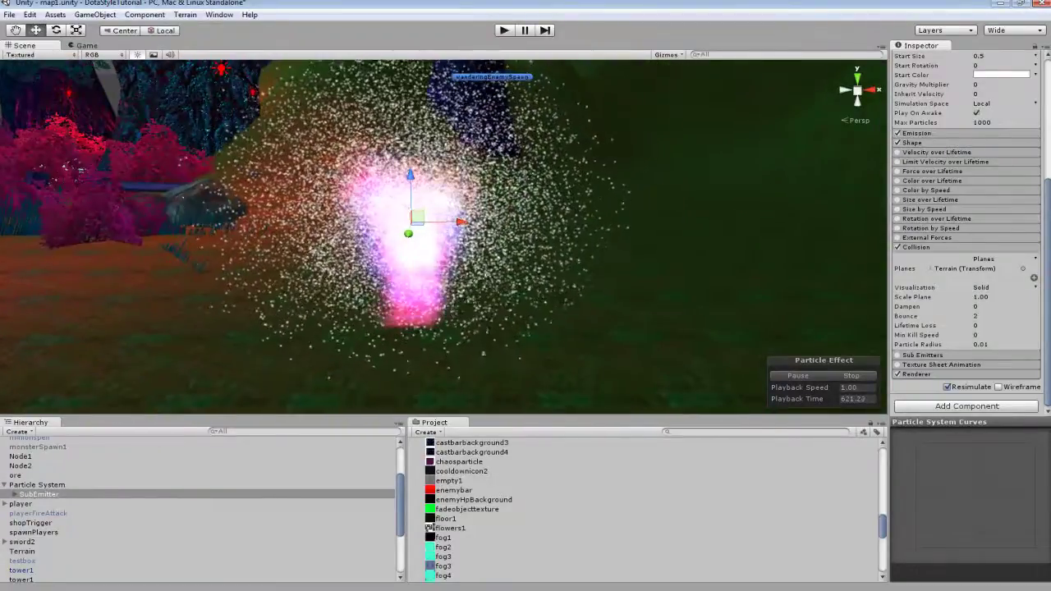
Review the SubEmitter's Collision module using the Terrain plane at Bounce 2
scroll(1043, 258, "up", 5)
scroll(1049, 259, "down", 5)
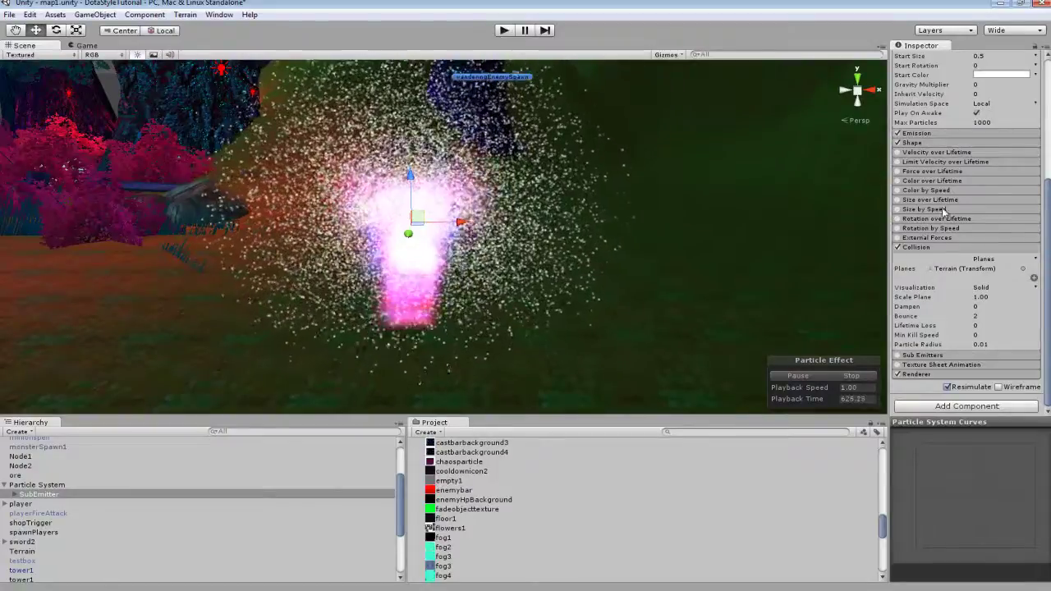
scroll(956, 292, "up", 5)
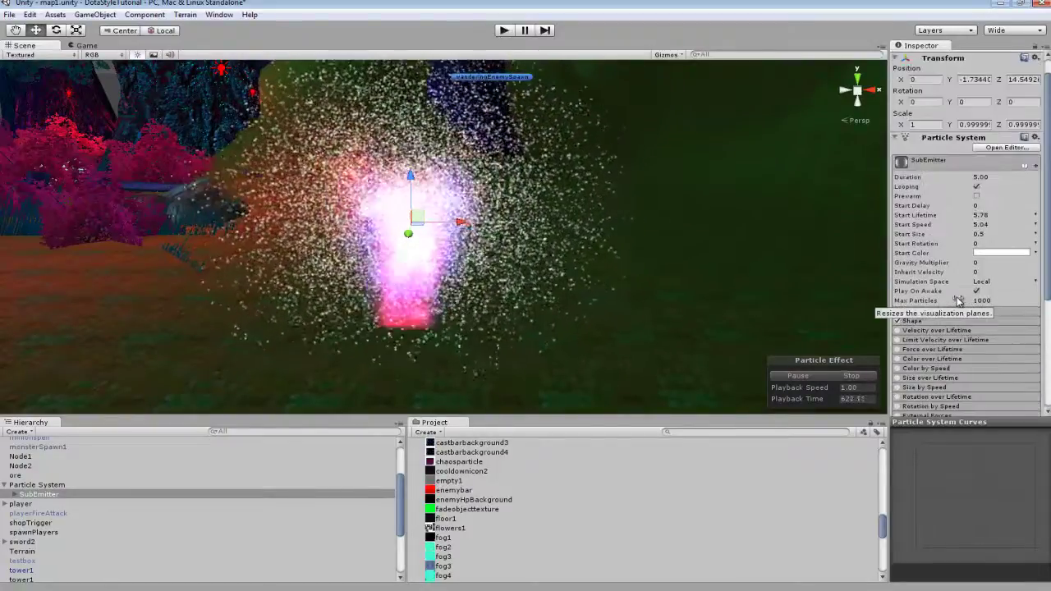
scroll(961, 299, "down", 5)
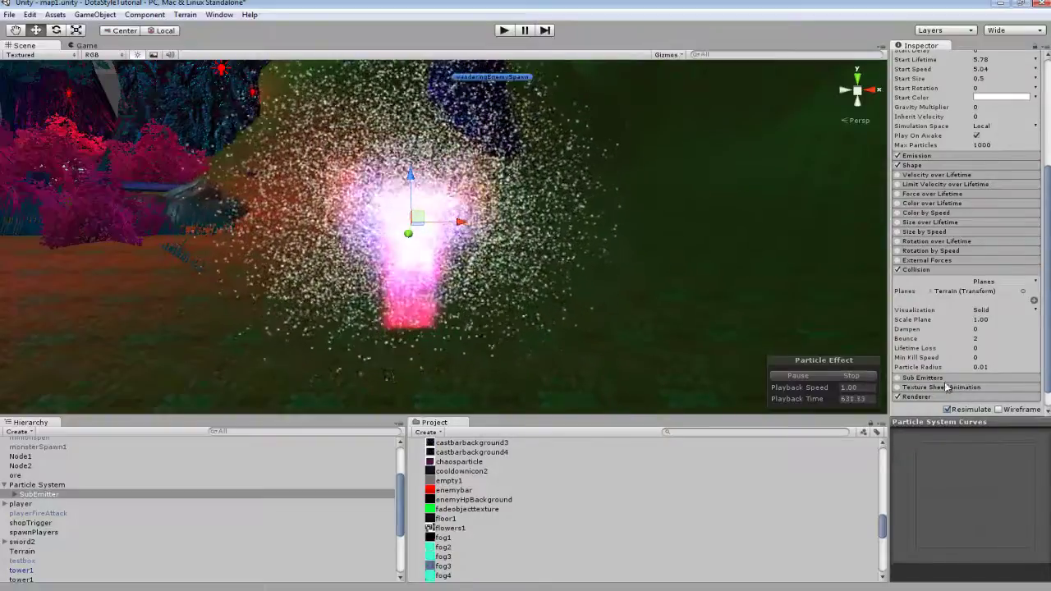
left_click_drag(707, 214, 697, 230, "alt")
scroll(982, 126, "up", 5)
scroll(985, 246, "down", 5)
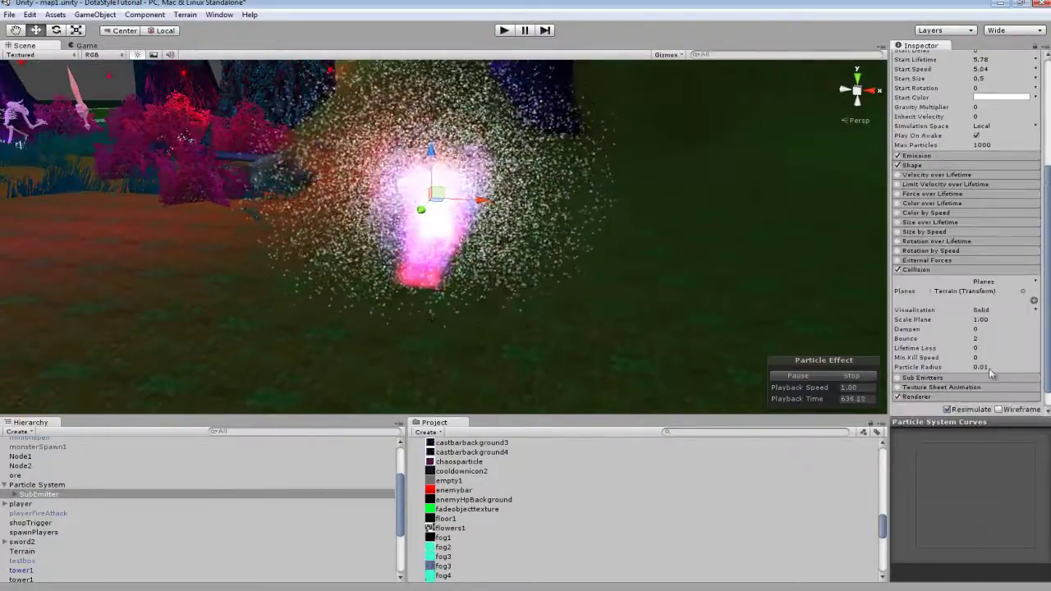
left_click_drag(642, 194, 835, 180, "alt")
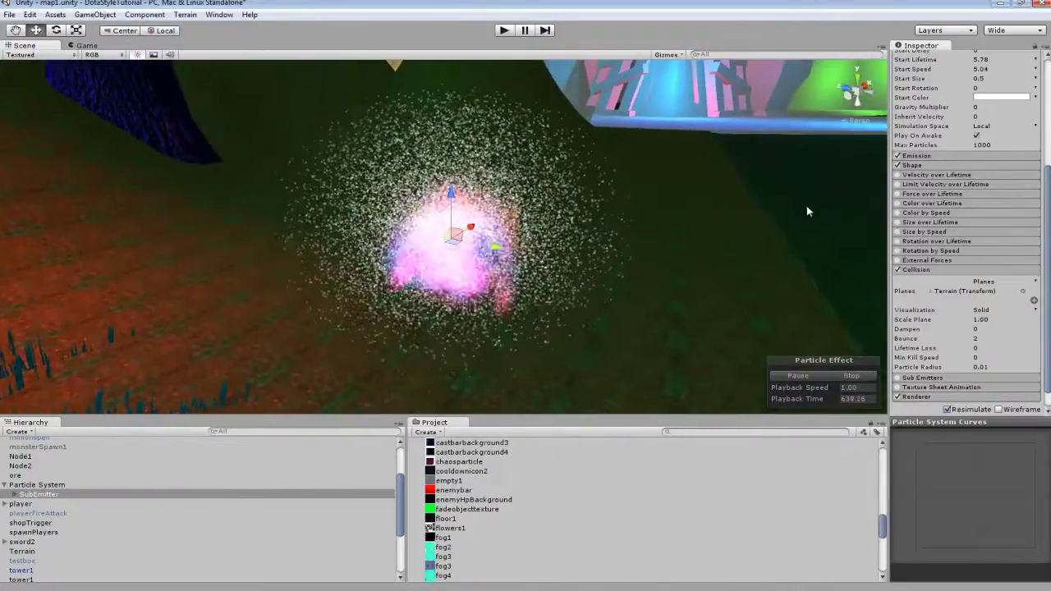